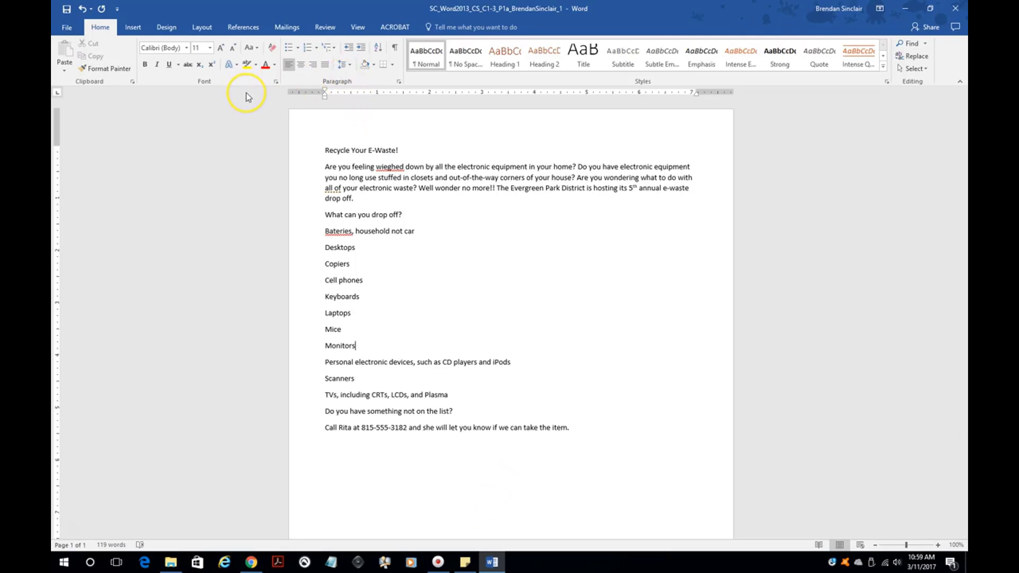
Apply the yellow-orange colour scheme from the Design tab's theme Colors list
left_click(167, 29)
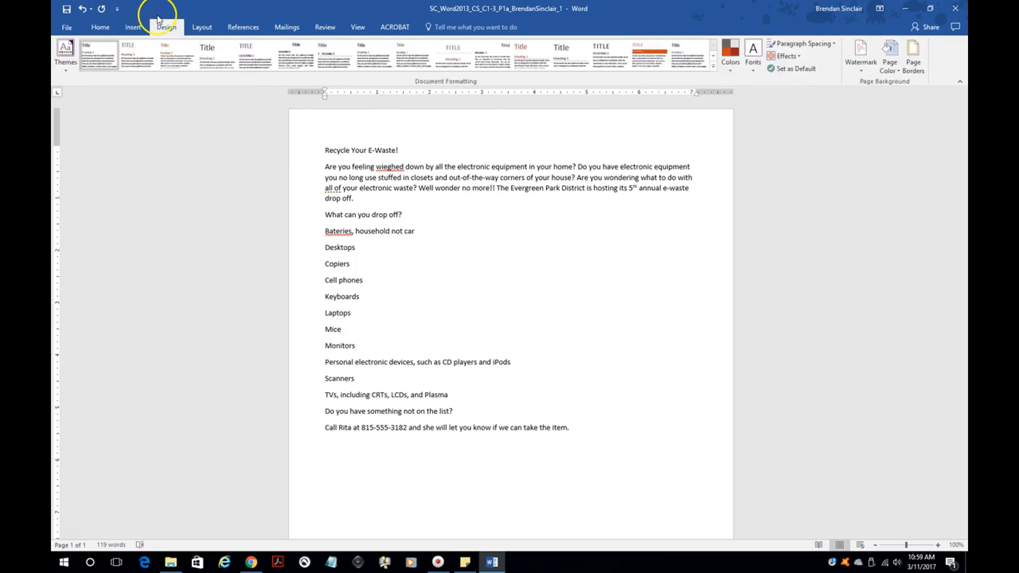
left_click(730, 74)
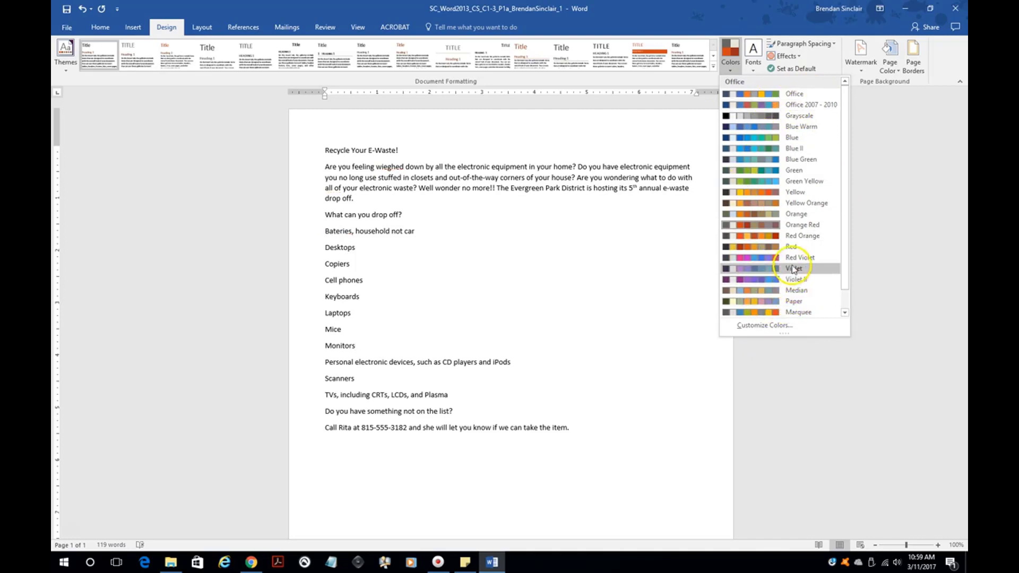
left_click(803, 191)
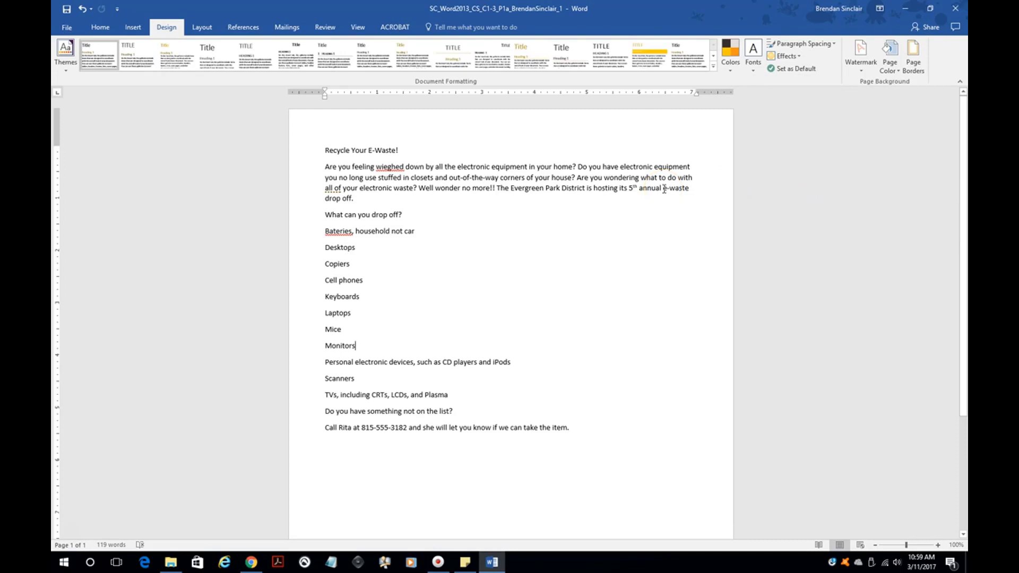
left_click(660, 189)
Select the Call Rita line and set its spacing to 24 pt before and 16 pt after
left_click_drag(600, 427, 323, 431)
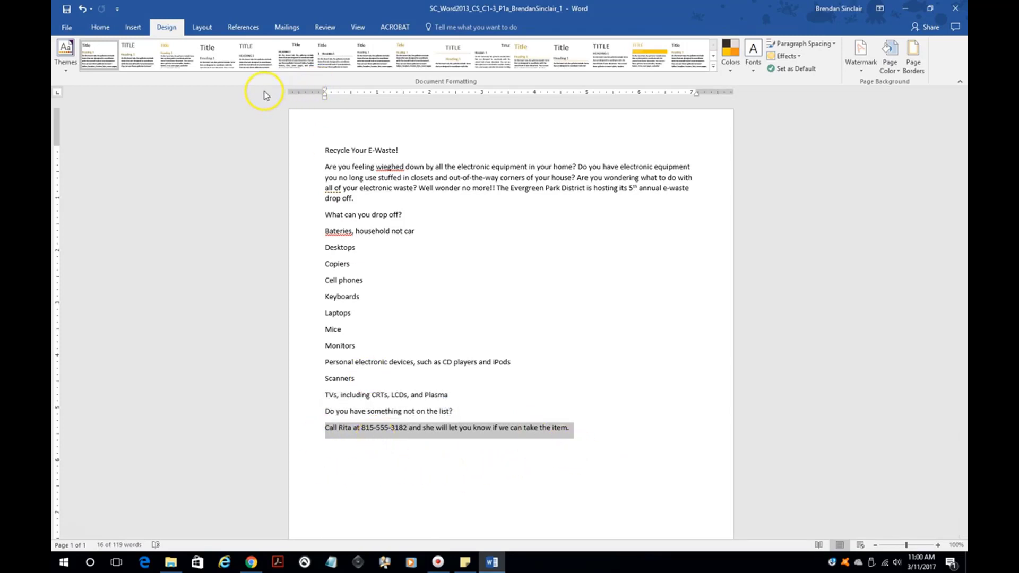
left_click(203, 27)
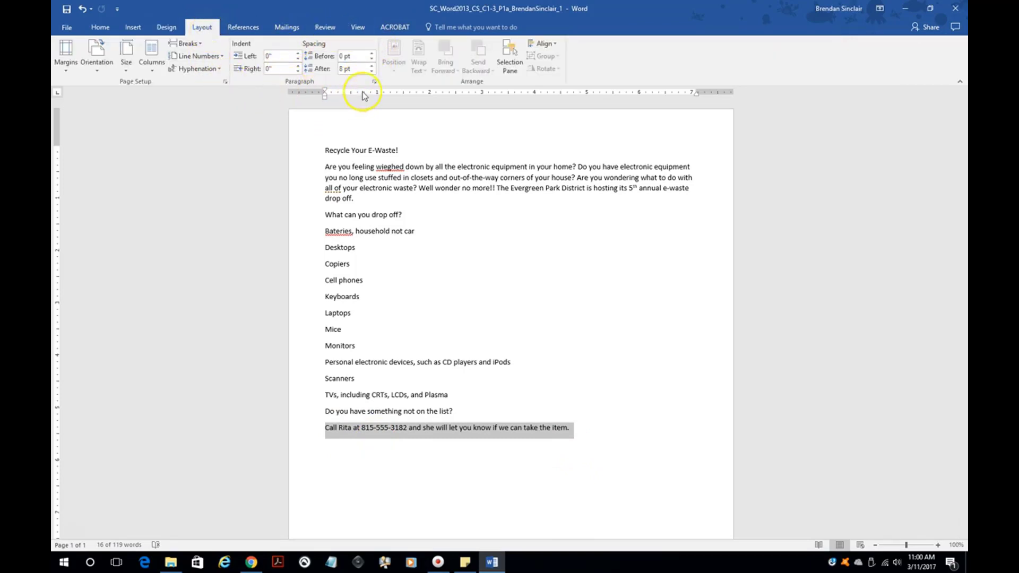
left_click(344, 68)
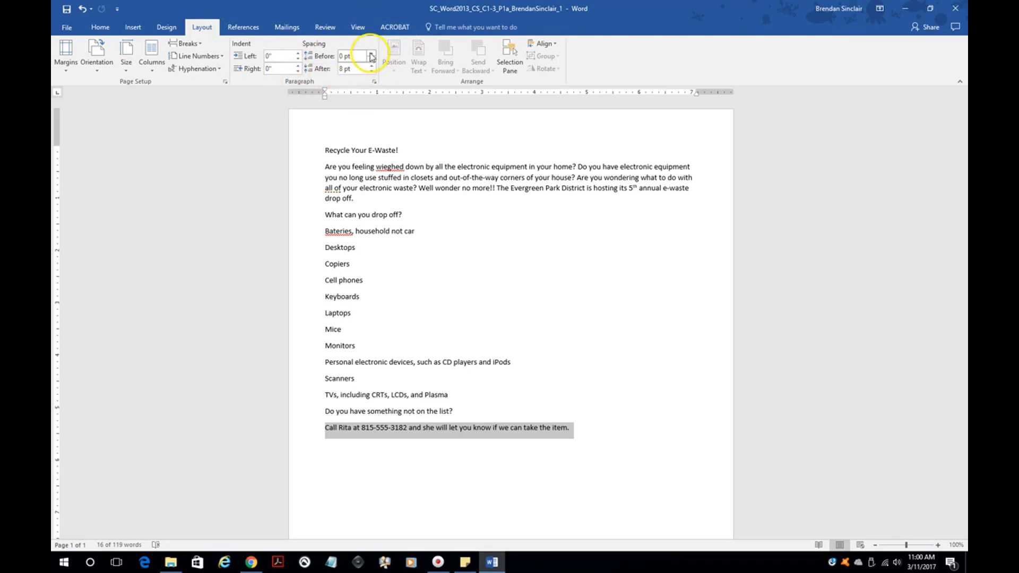
left_click(371, 53)
left_click(371, 53)
left_click(372, 66)
left_click(372, 66)
left_click(372, 66)
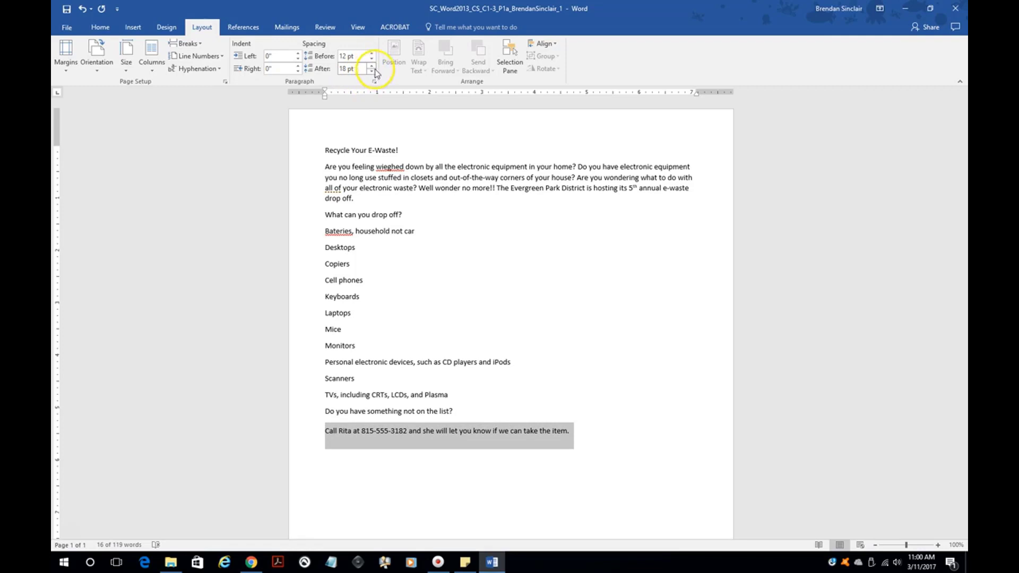
left_click(346, 69)
key("Return")
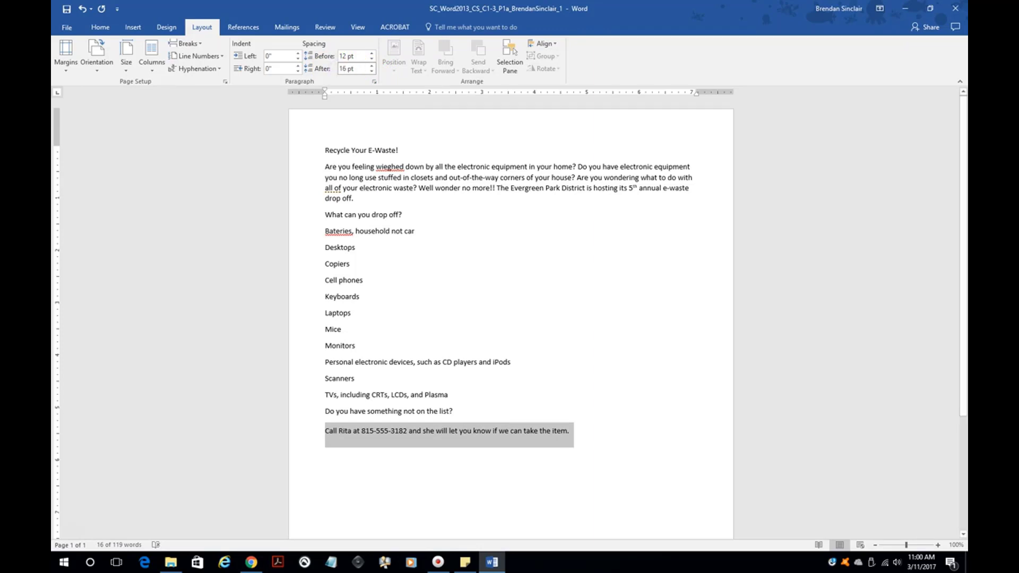
left_click(372, 54)
left_click(372, 53)
left_click(371, 53)
left_click(371, 53)
left_click(372, 59)
left_click(372, 60)
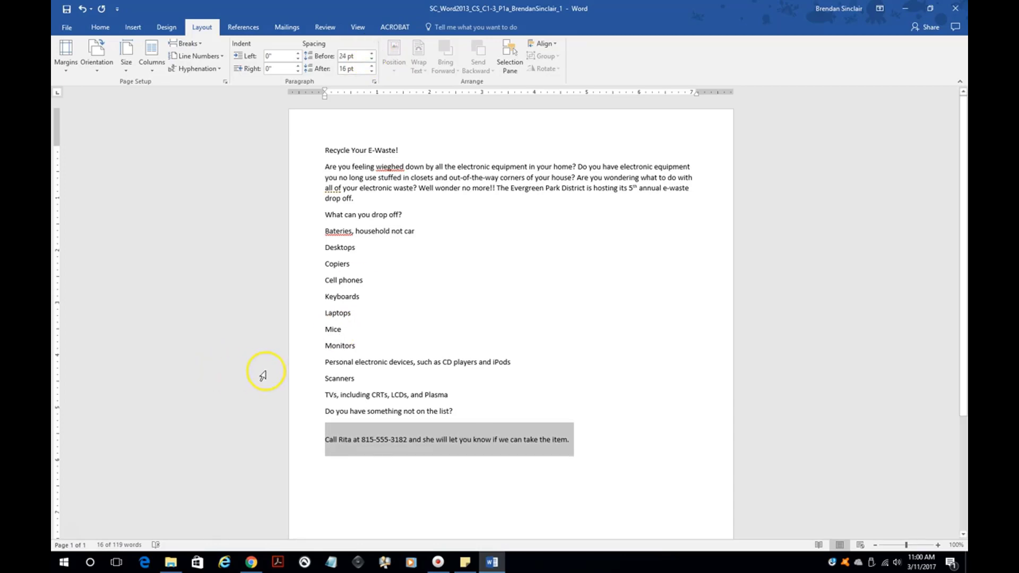
Convert the Call Rita line to UPPERCASE using Change Case on the Home tab
left_click(100, 27)
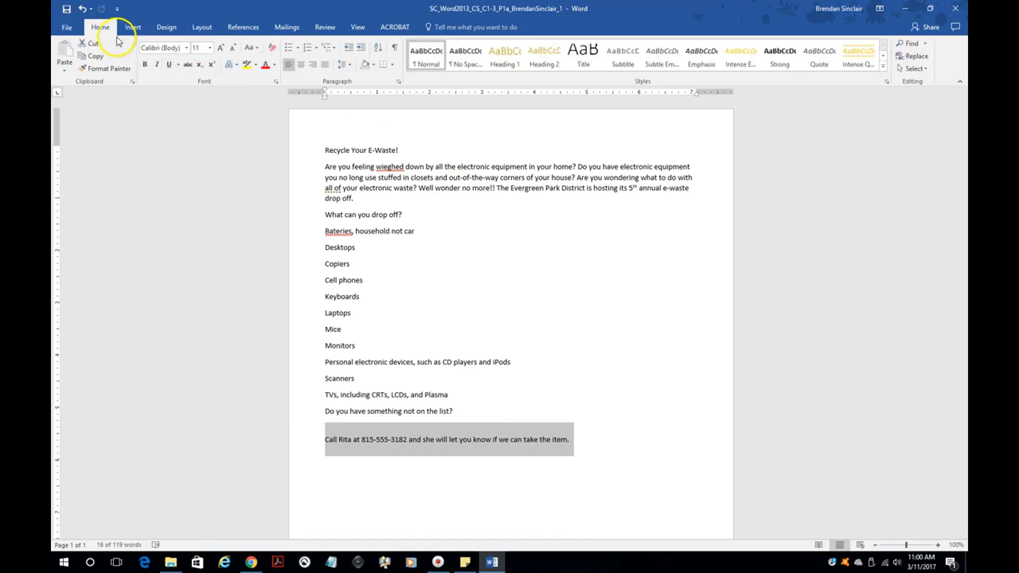
left_click(257, 49)
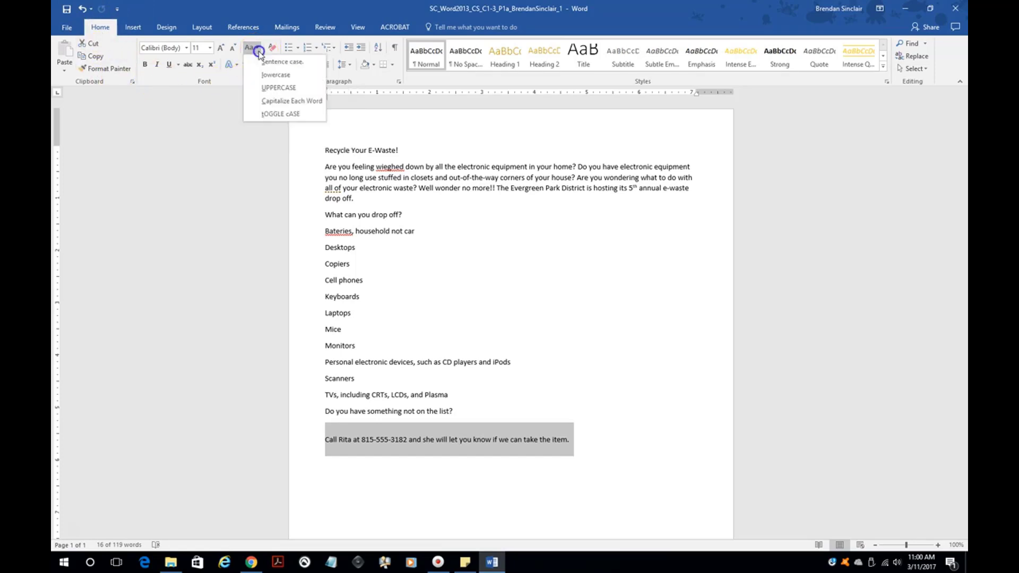
left_click(299, 63)
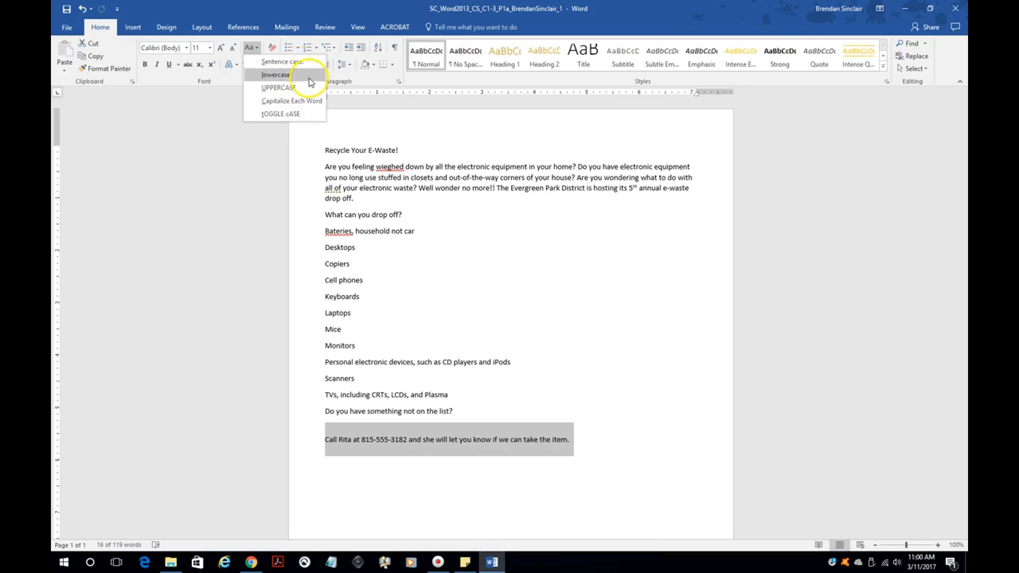
left_click(323, 104)
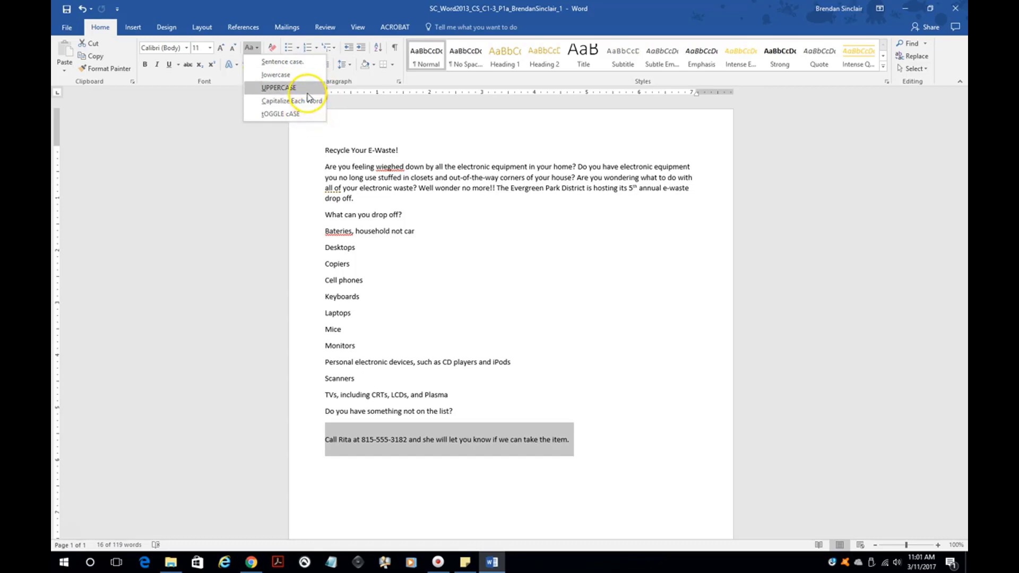
left_click(307, 90)
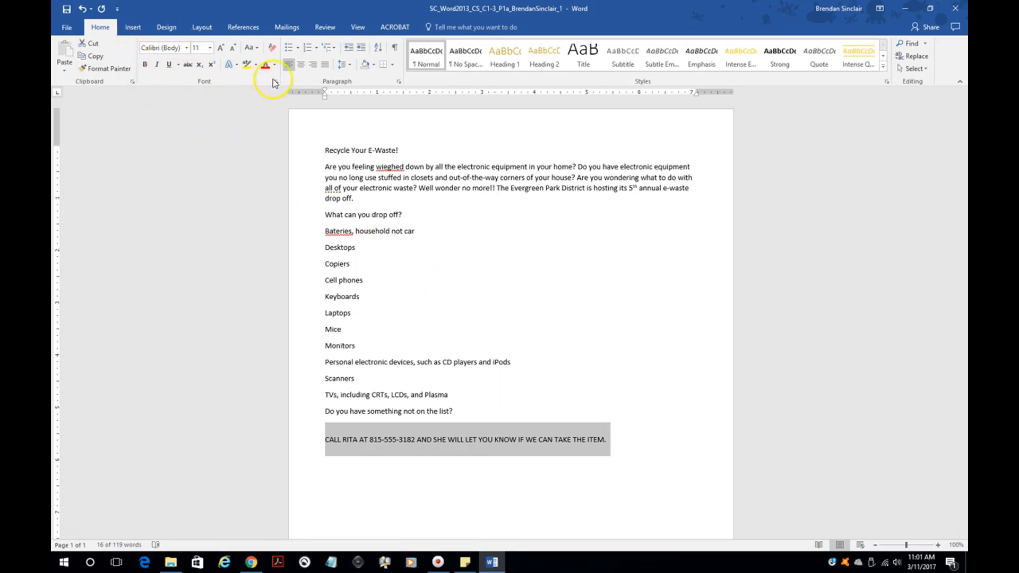
Try Arial Black on the call line and settle its font size at 10 pt
left_click(187, 48)
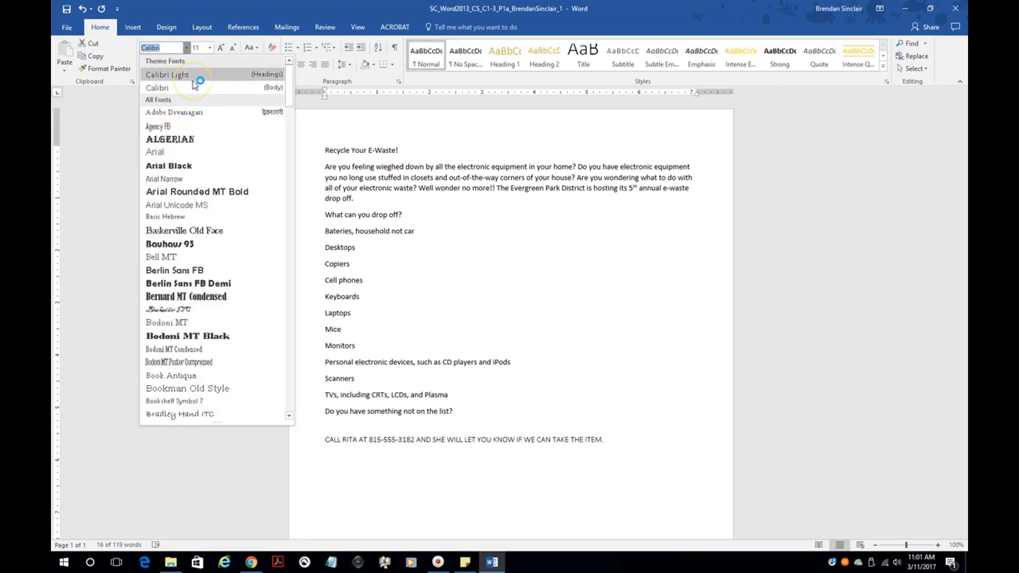
left_click(199, 168)
left_click(210, 49)
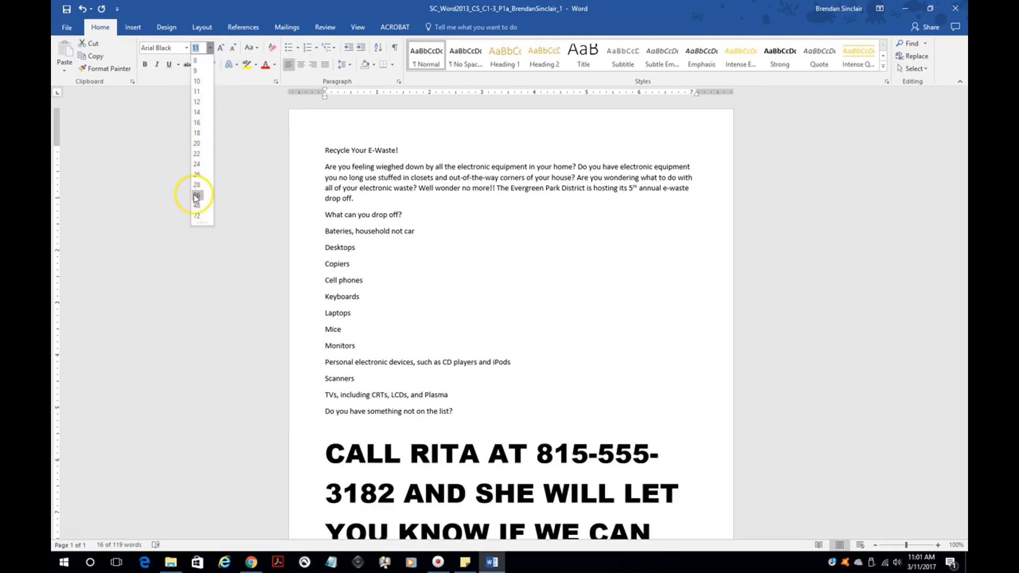
left_click(221, 48)
left_click(220, 47)
left_click(230, 49)
left_click(229, 49)
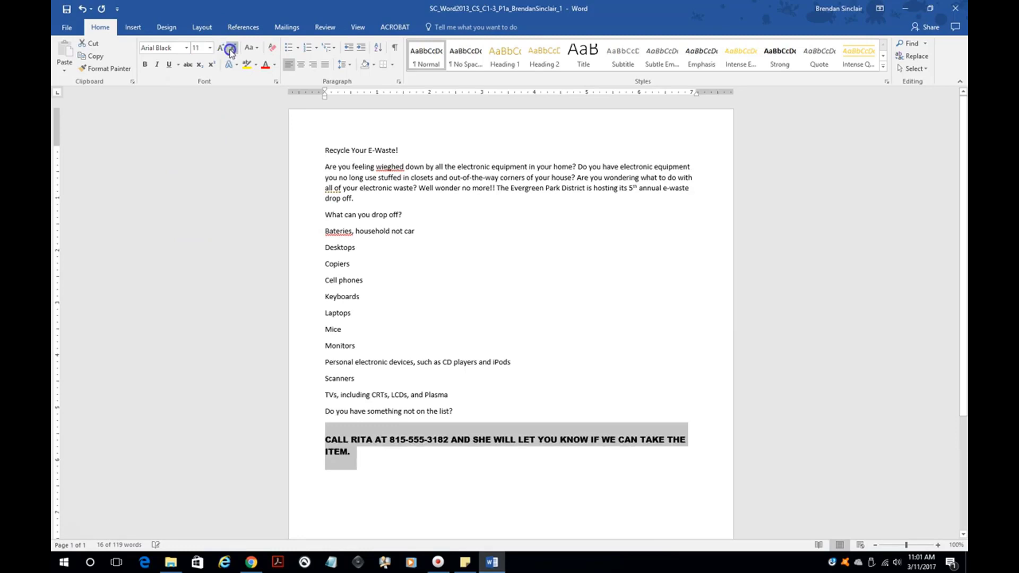
left_click(230, 49)
double_click(220, 48)
double_click(232, 49)
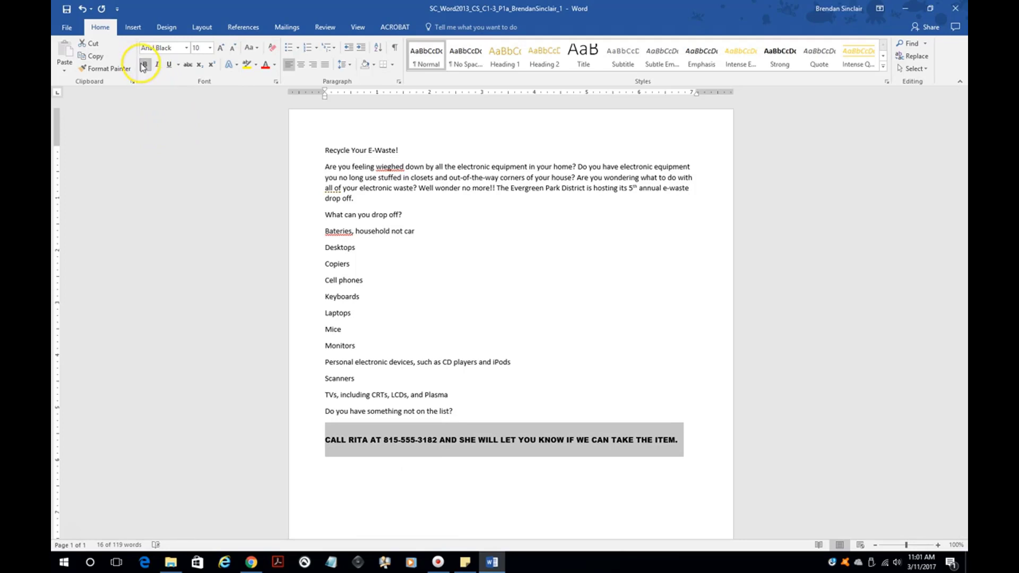
Switch the call line to Adobe Devanagari and make it bold, italic and underlined
left_click(186, 47)
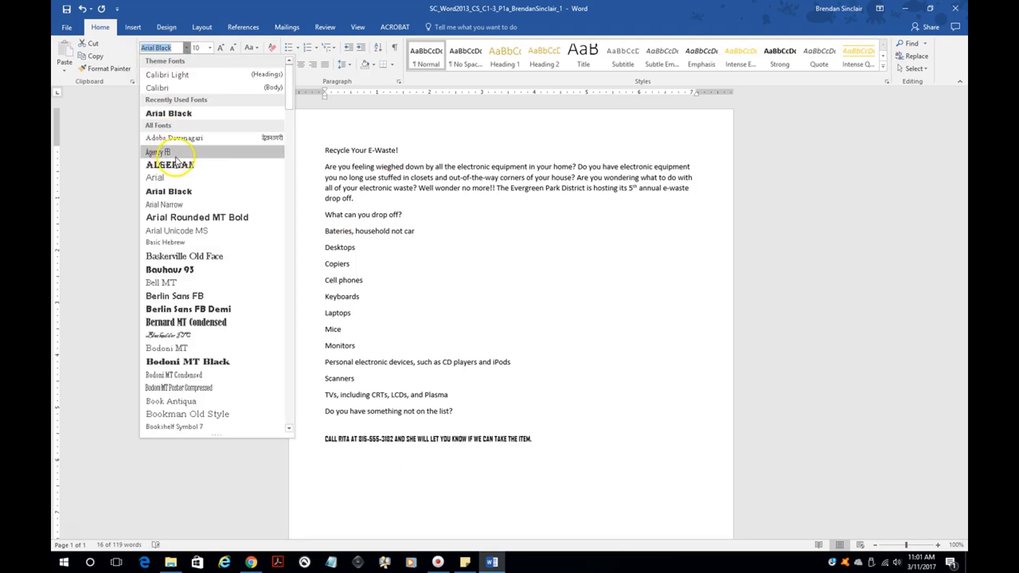
left_click(180, 137)
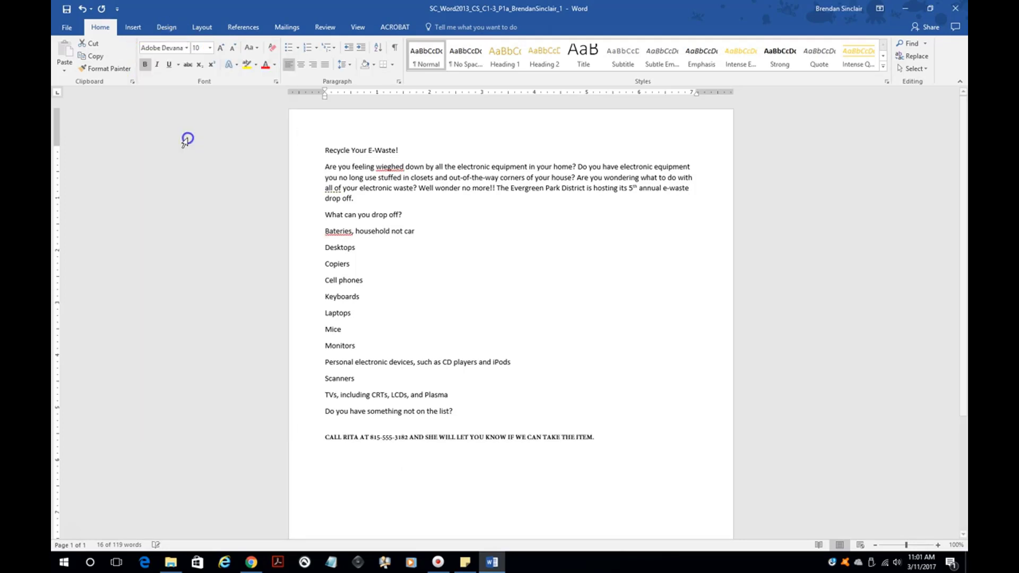
left_click(147, 68)
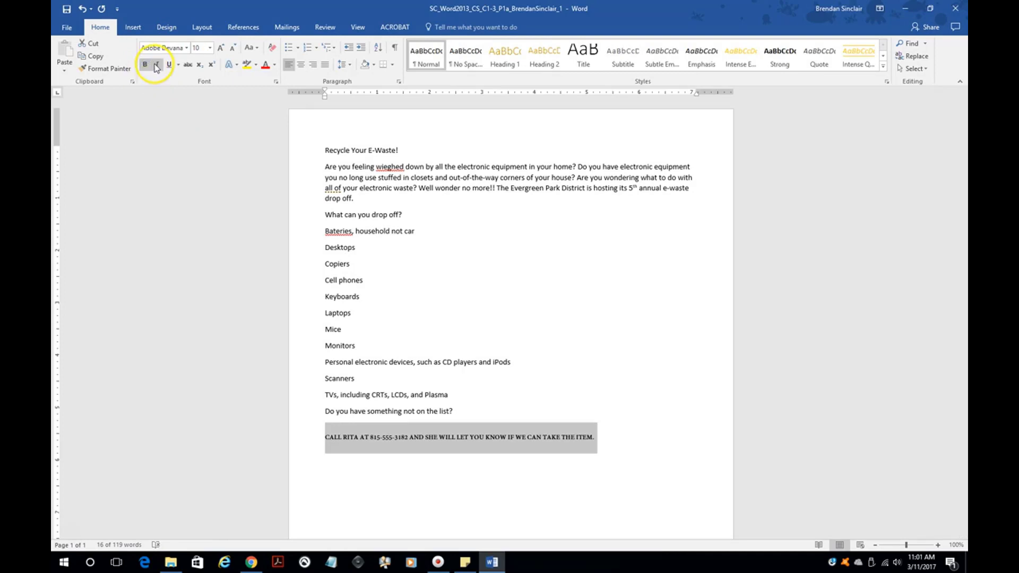
left_click(157, 64)
left_click(168, 66)
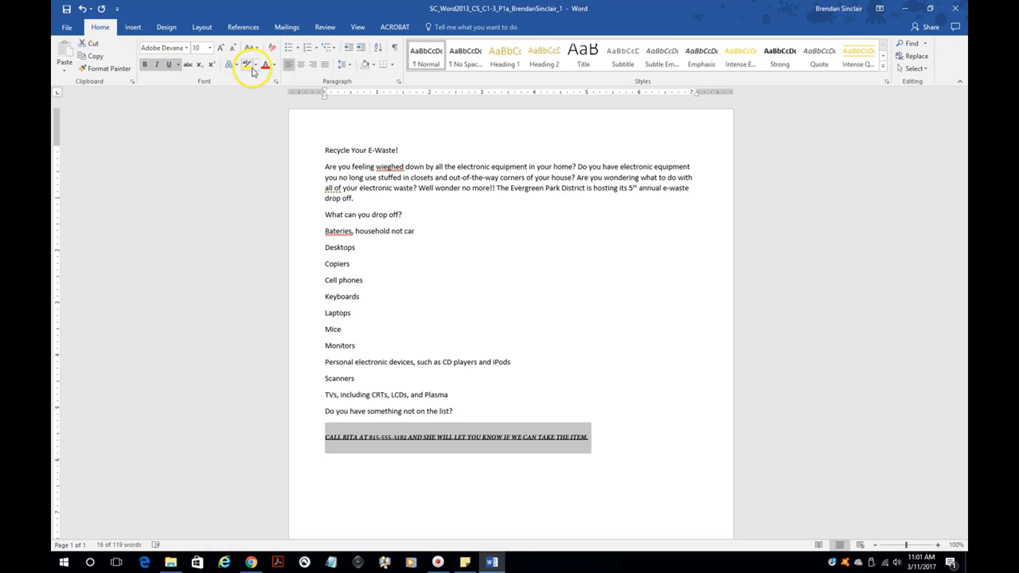
left_click(274, 65)
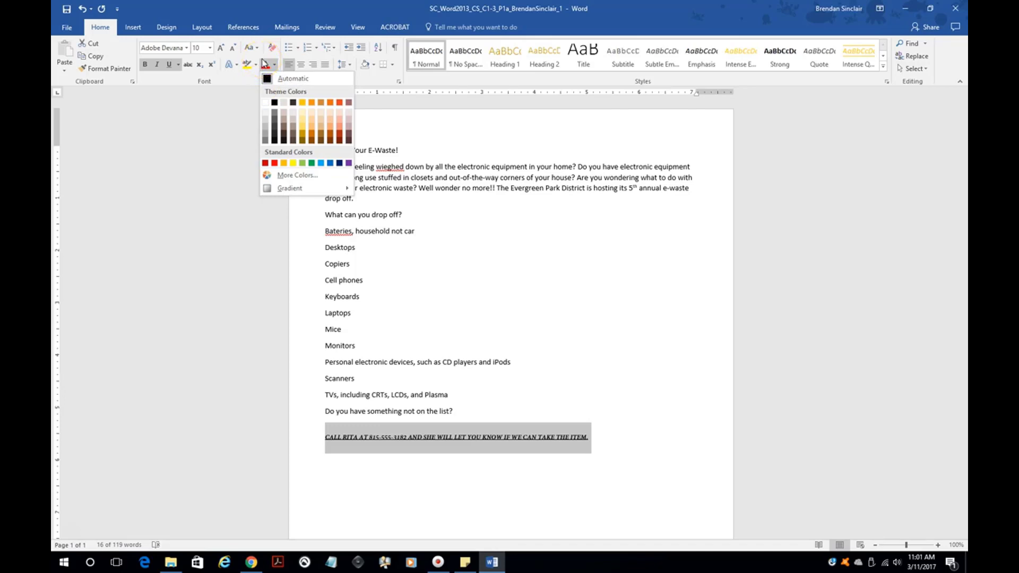
left_click(238, 132)
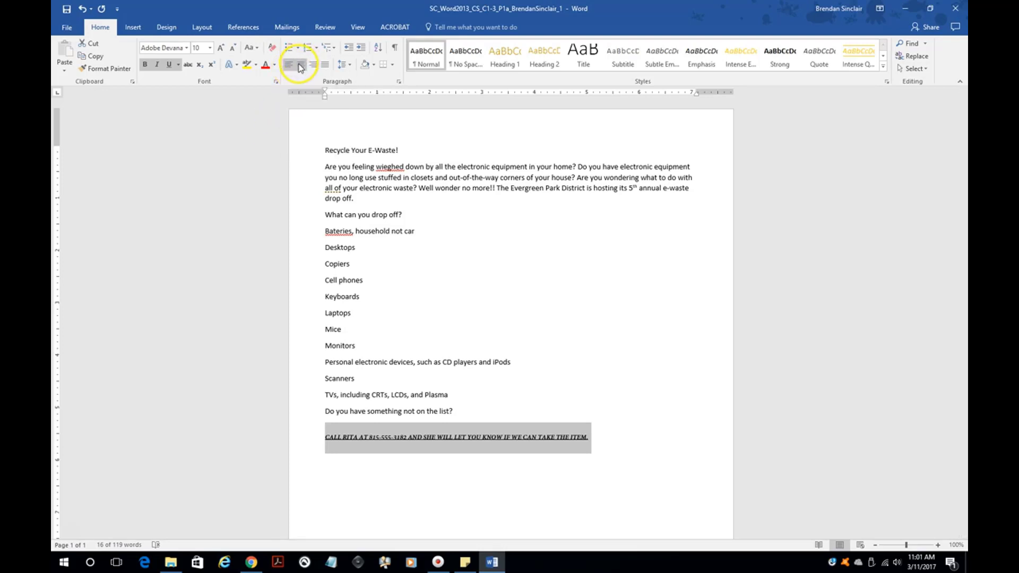
left_click(300, 65)
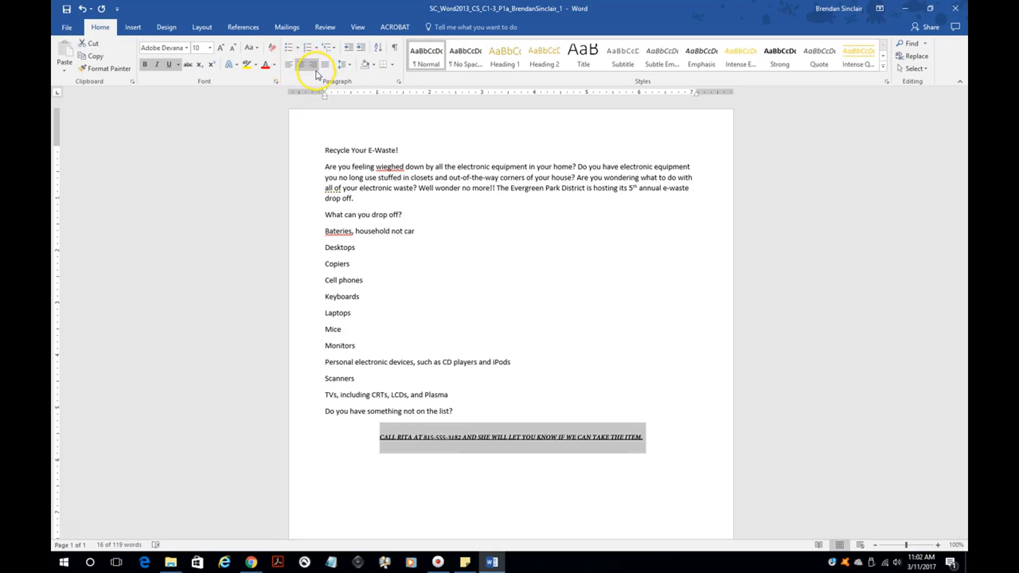
left_click(314, 68)
left_click(324, 65)
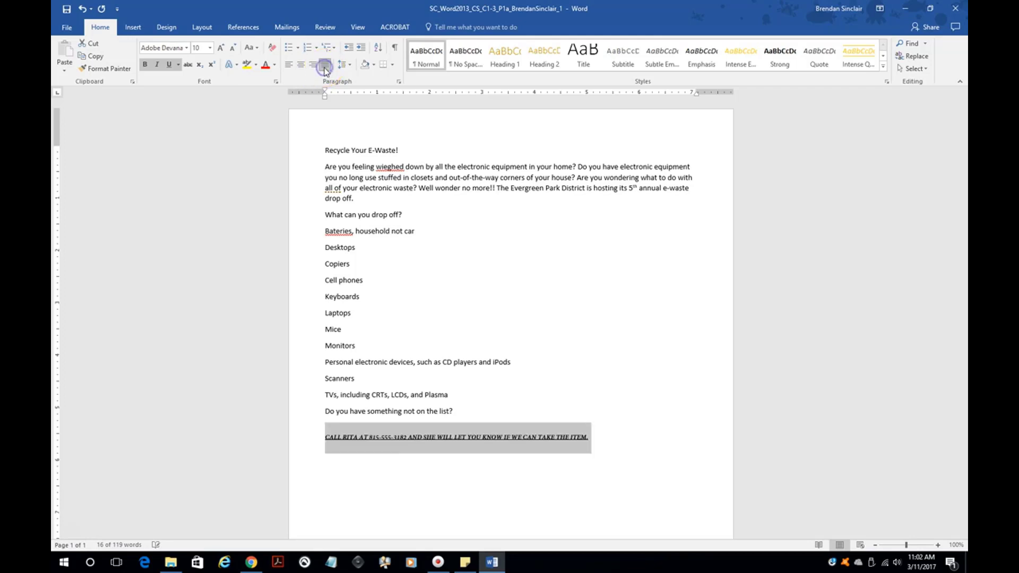
left_click(304, 68)
left_click(292, 65)
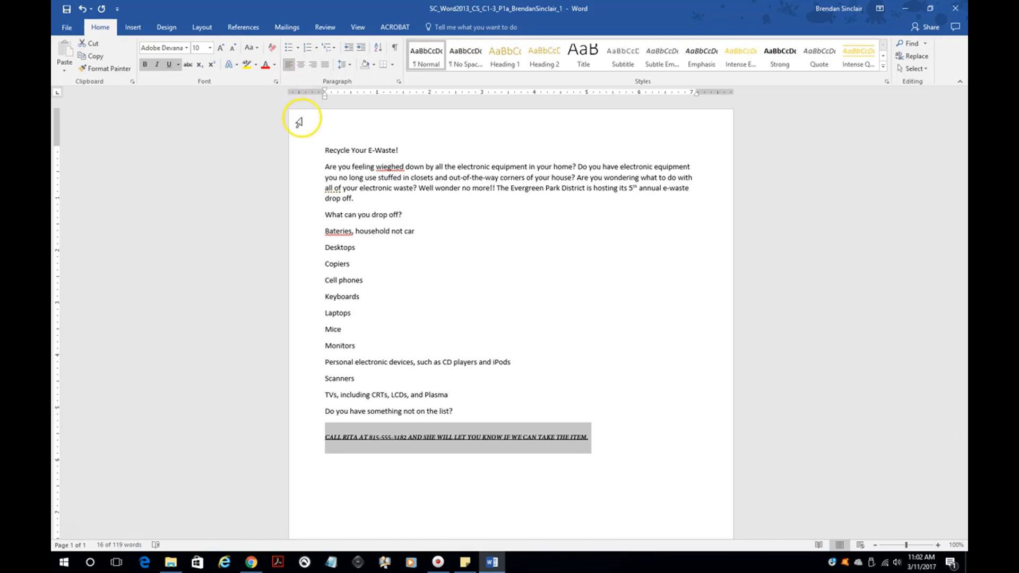
left_click(250, 107)
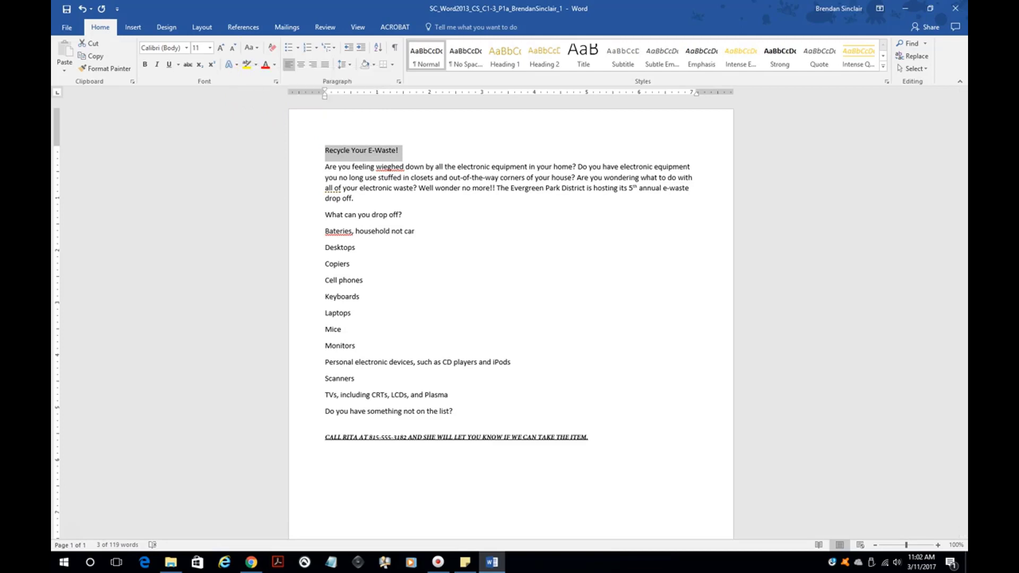
left_click(236, 66)
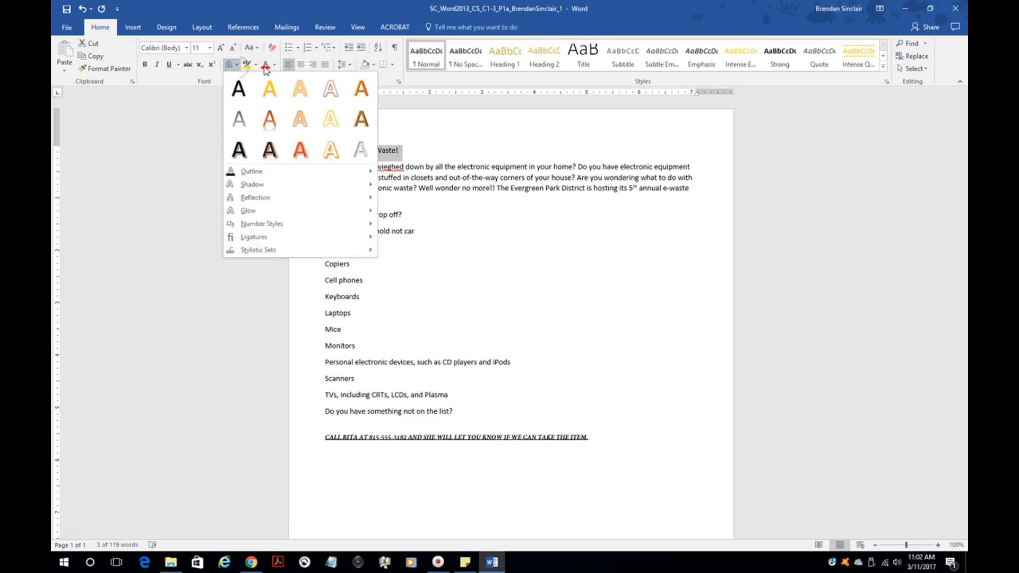
mouse_move(332, 170)
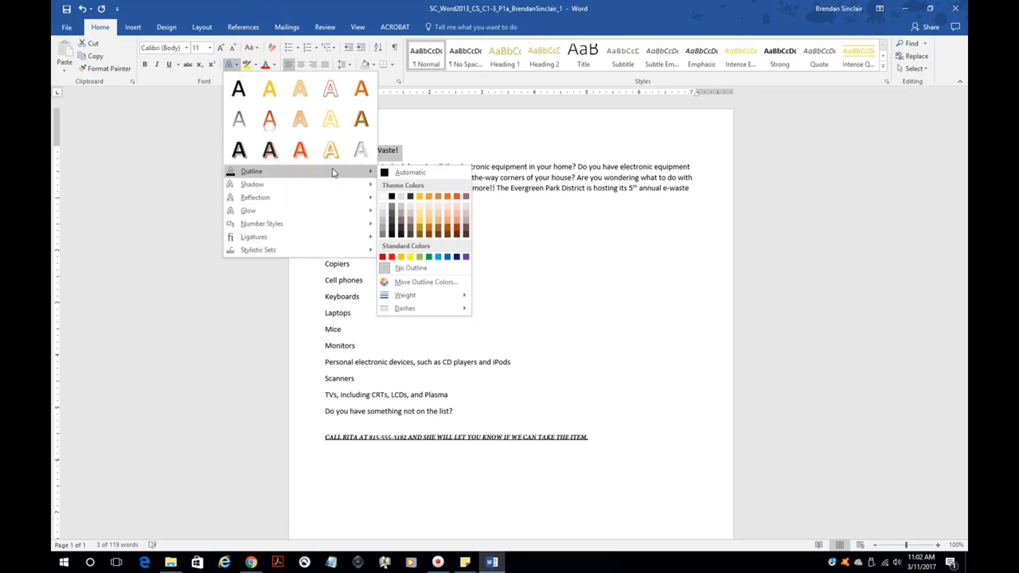
mouse_move(337, 210)
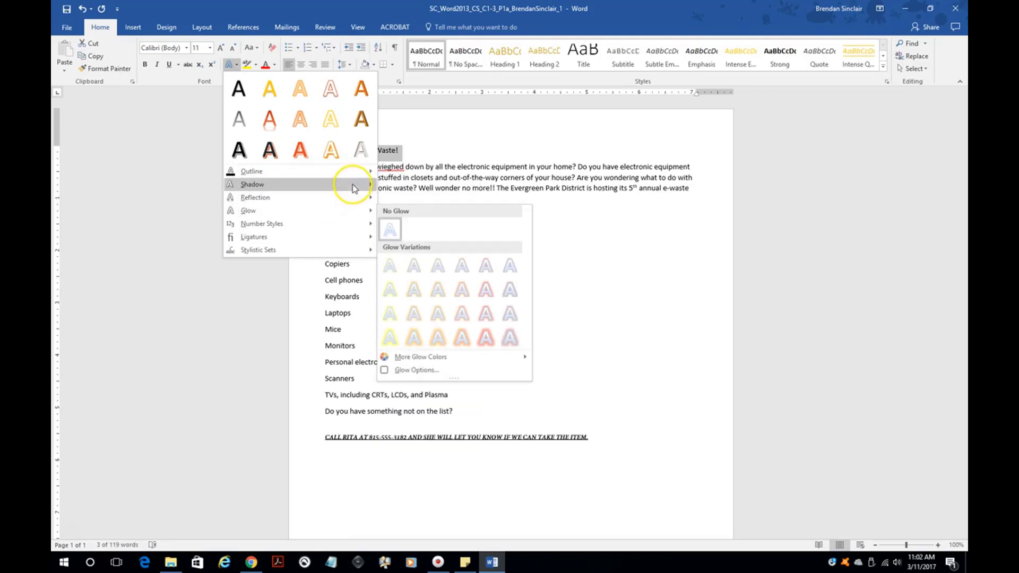
mouse_move(353, 189)
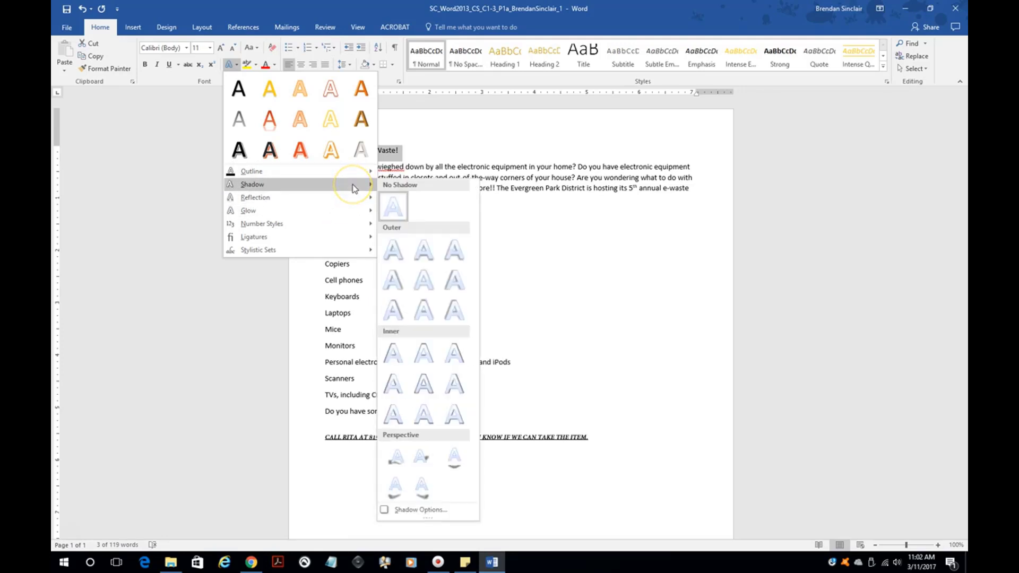
left_click(229, 65)
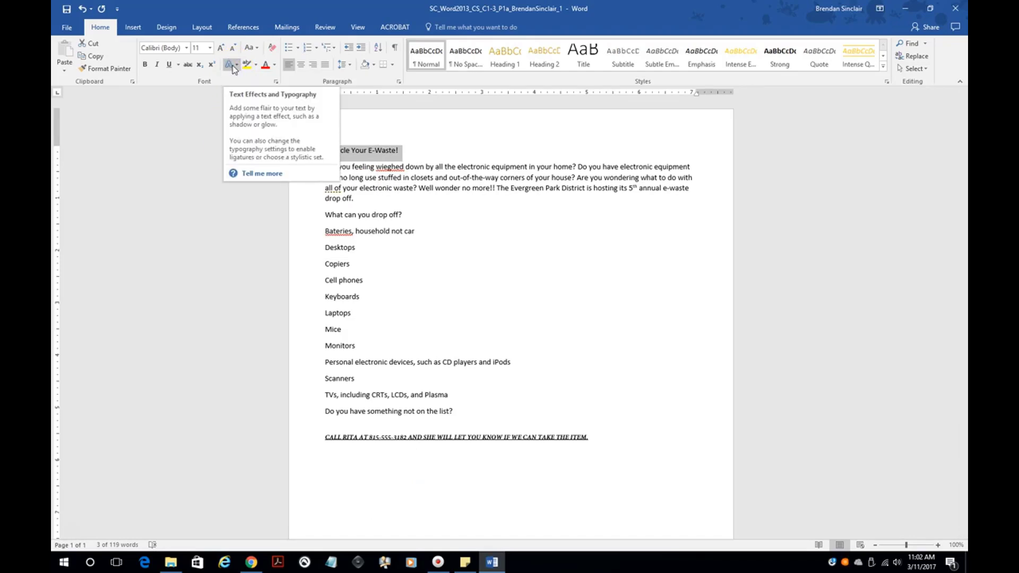
left_click(234, 68)
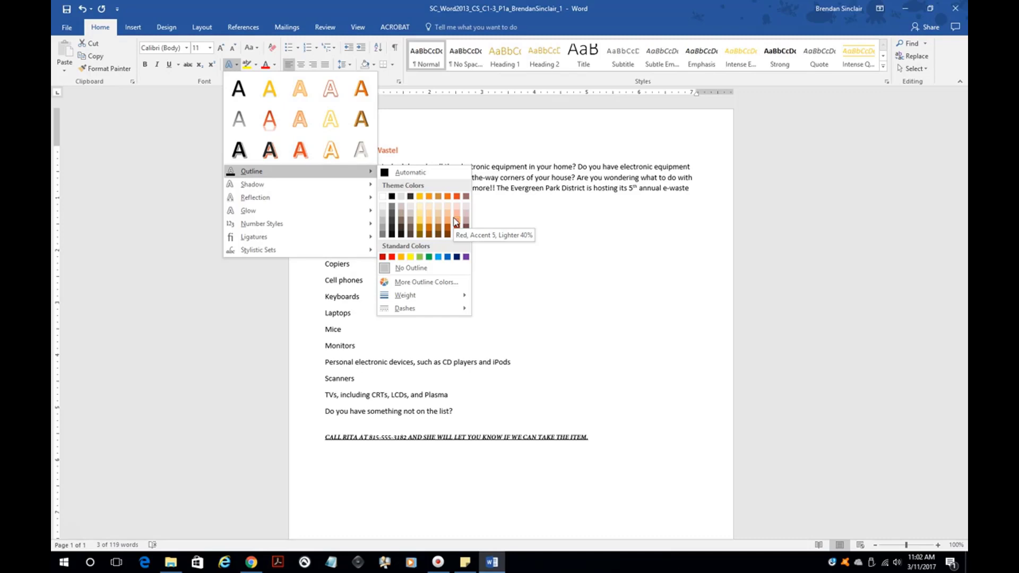
left_click(460, 231)
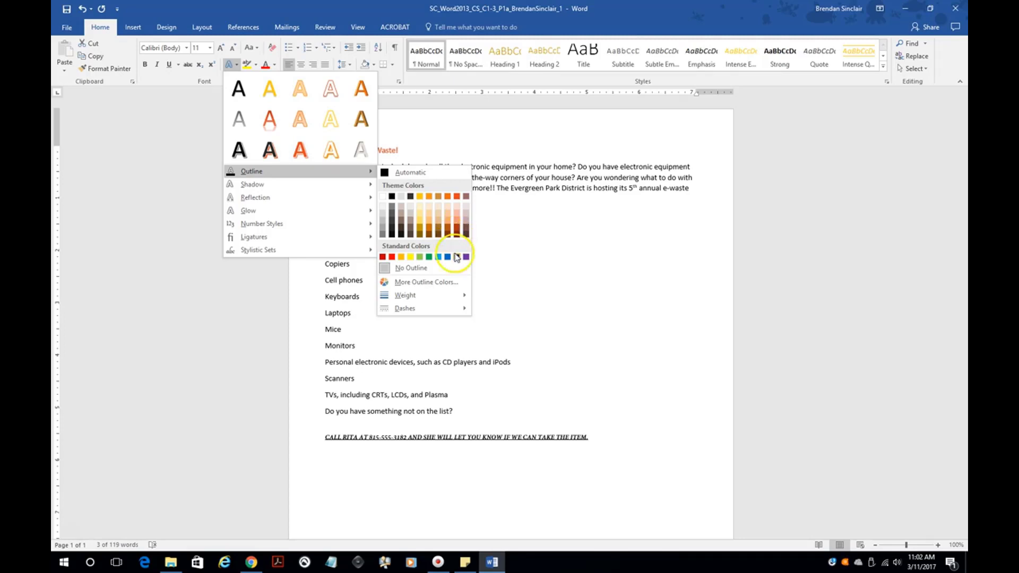
left_click(501, 411)
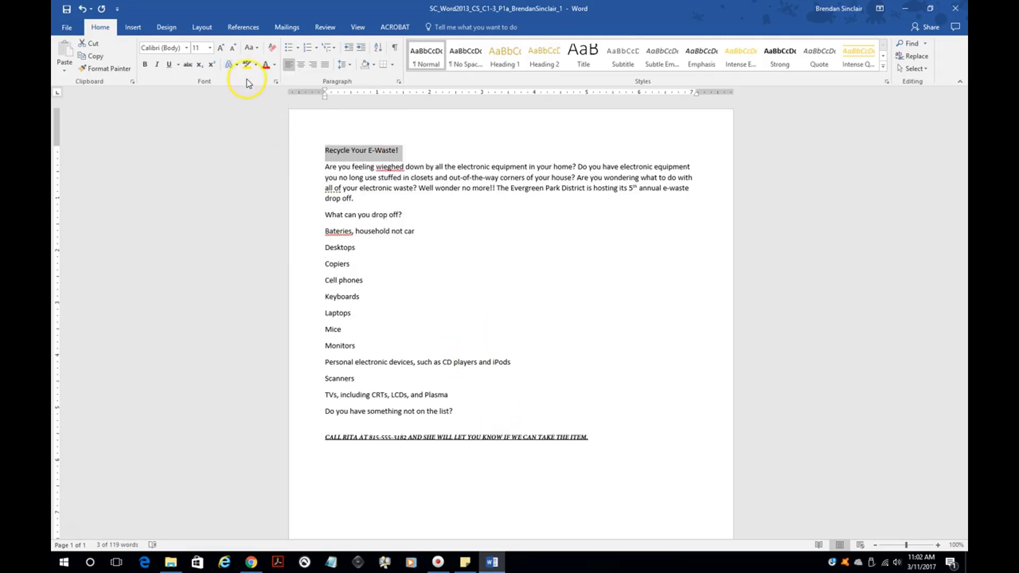
Give the all-caps CALL line paragraph the red standard shading colour
left_click_drag(610, 487, 312, 432)
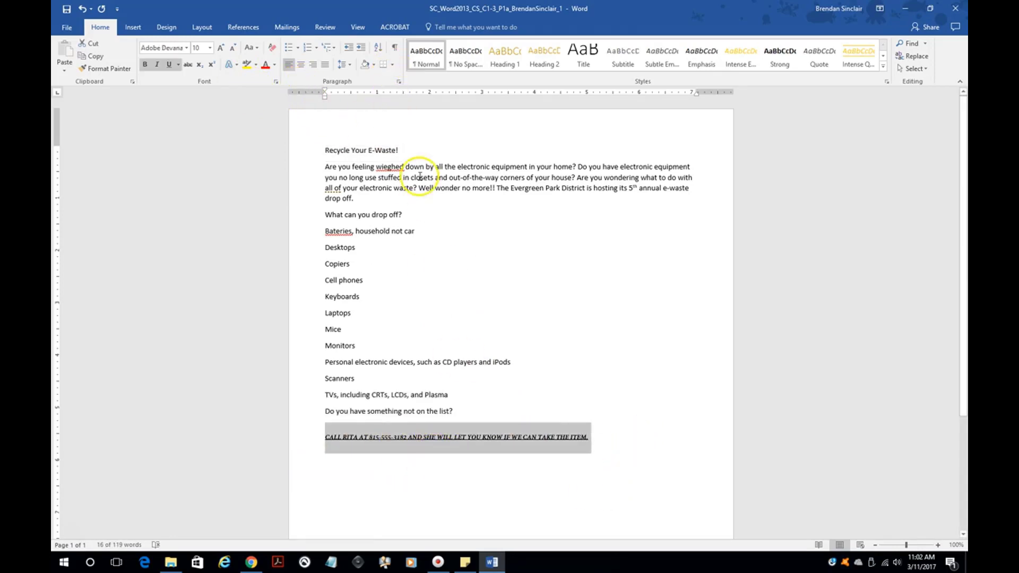
left_click(373, 64)
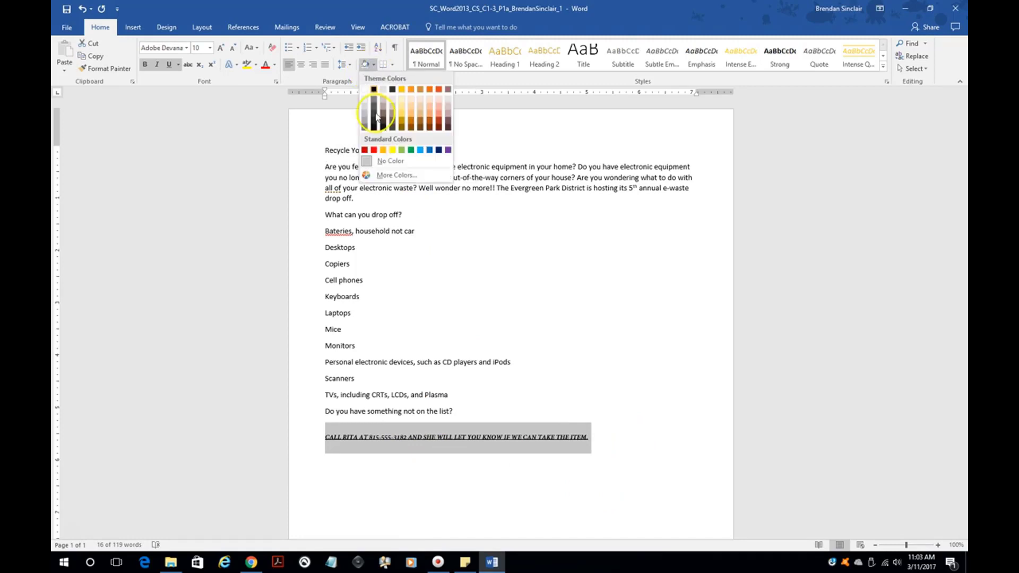
left_click(373, 150)
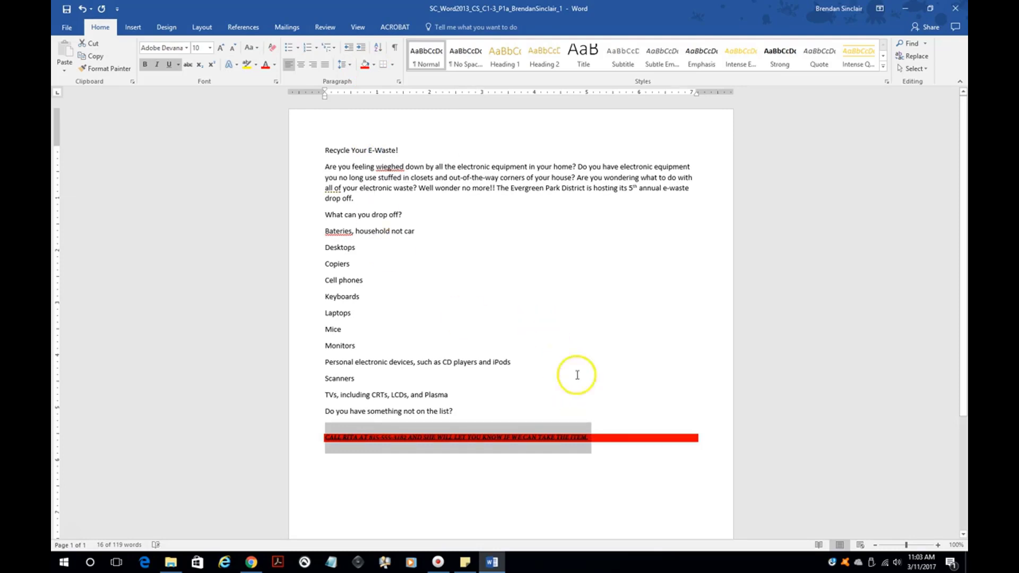
left_click(579, 353)
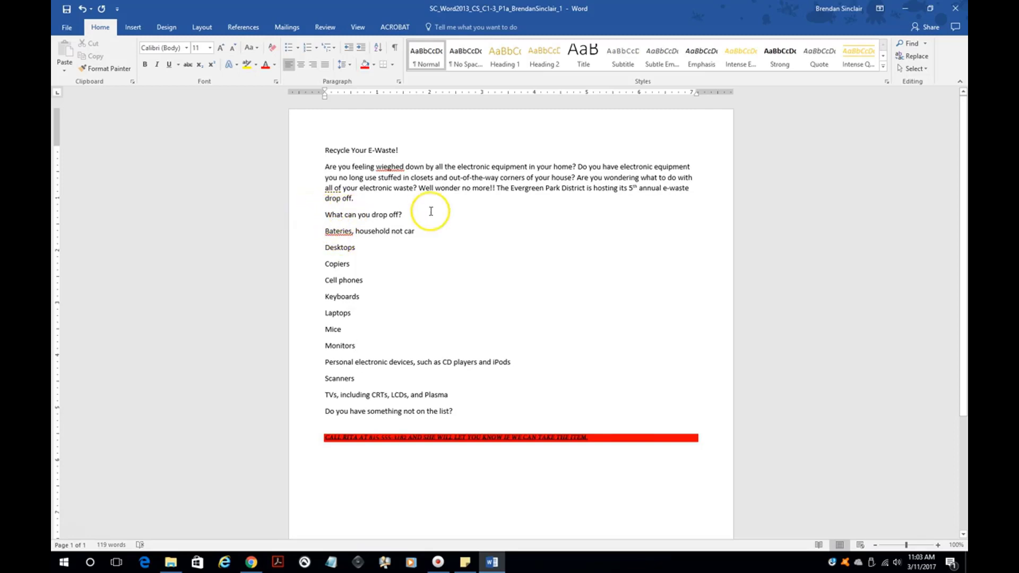
Bullet the eleven drop-off items from Bateries to TVs, settling on round dot bullets
left_click(323, 229)
left_click_drag(323, 230, 467, 390)
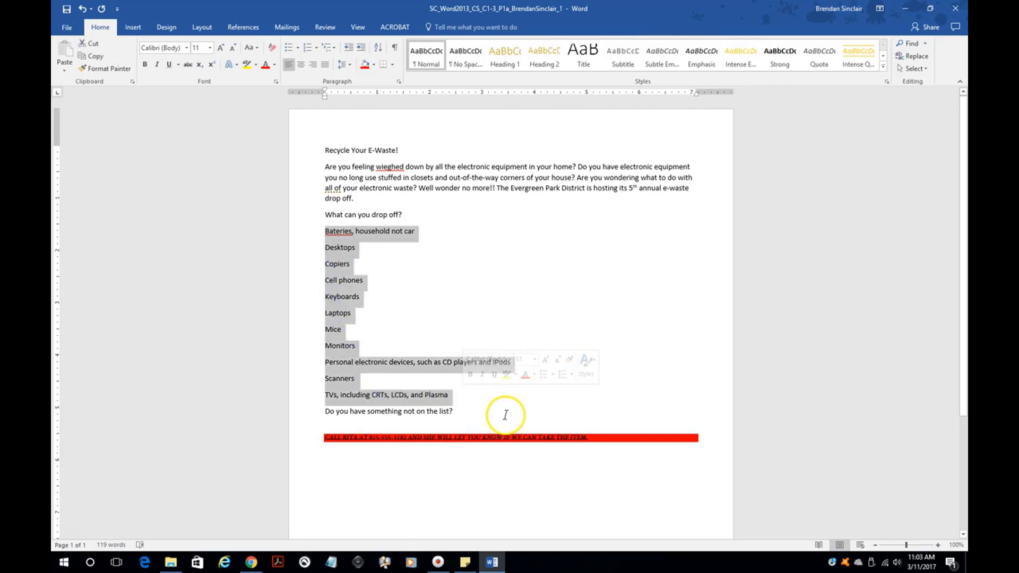
left_click(289, 50)
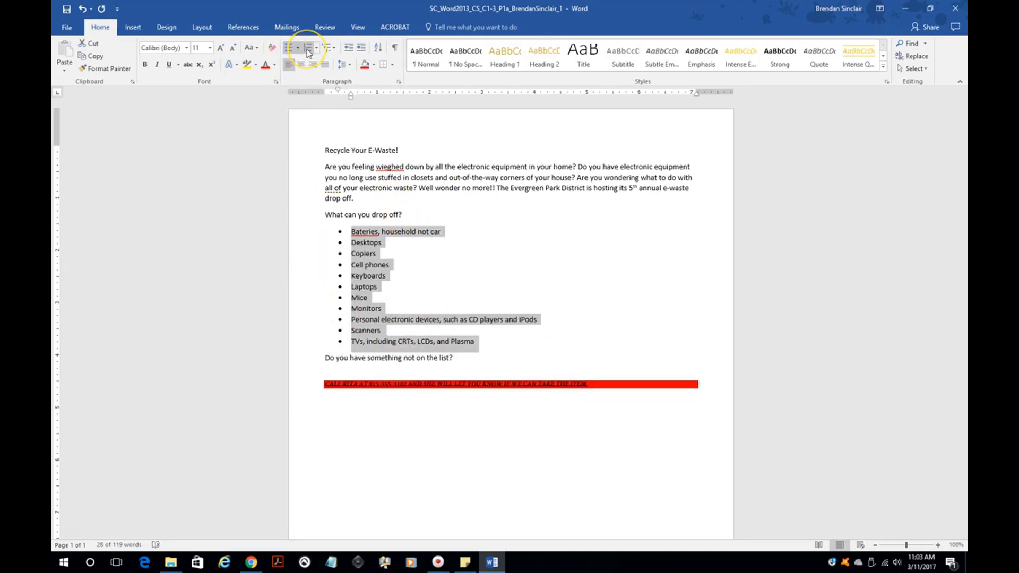
left_click(308, 51)
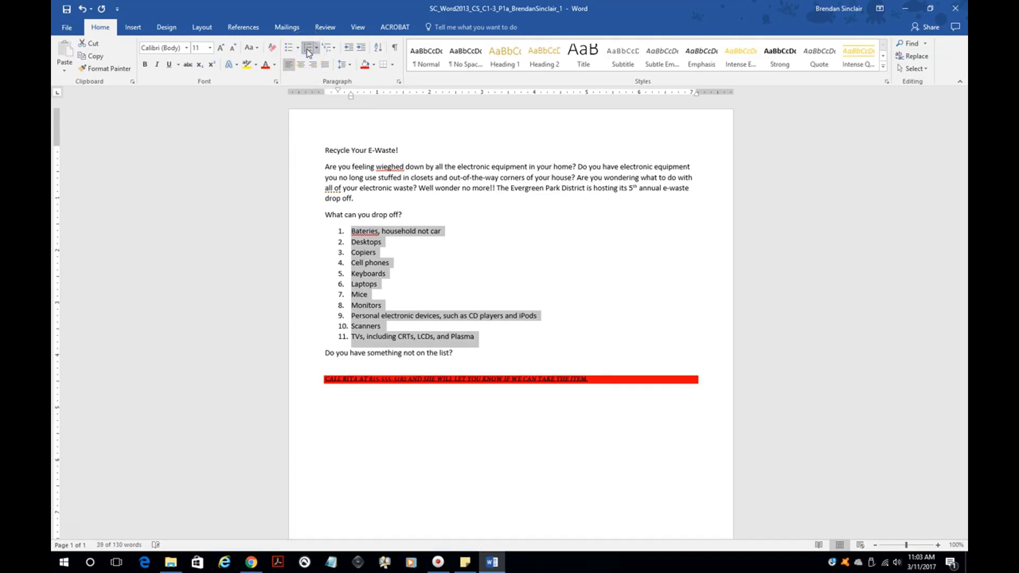
left_click(286, 48)
left_click(298, 48)
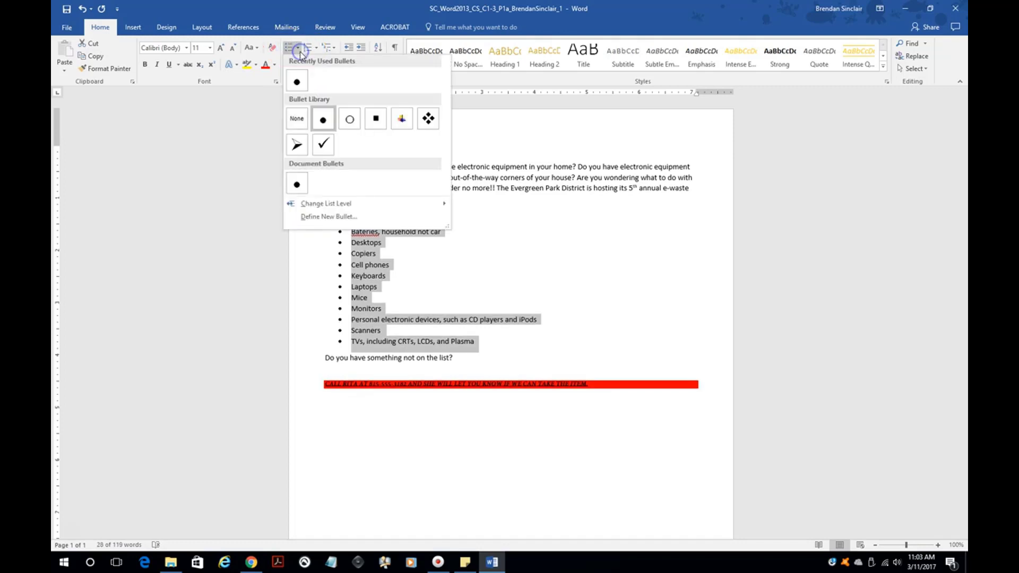
left_click(325, 146)
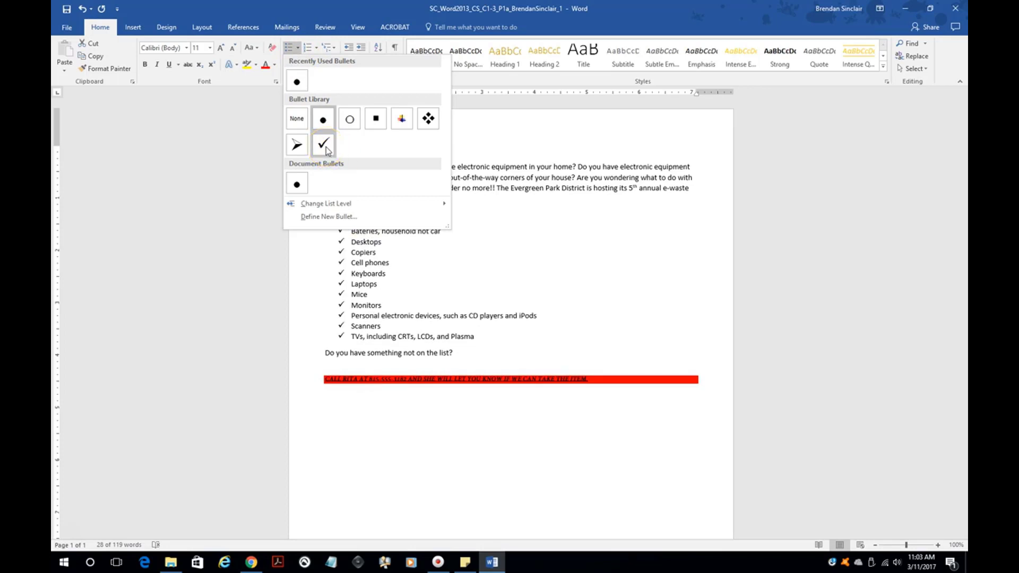
left_click(431, 116)
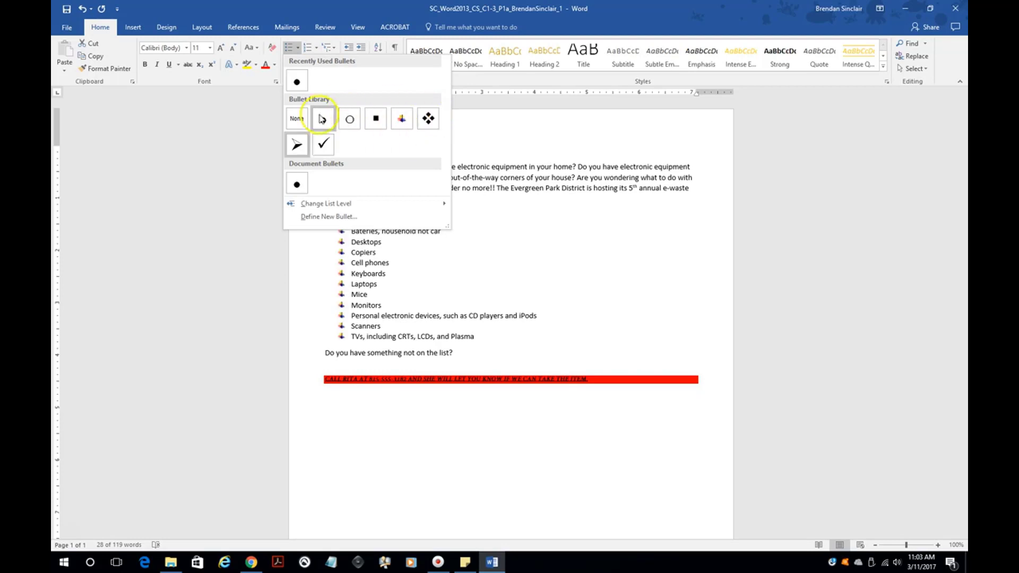
left_click(296, 81)
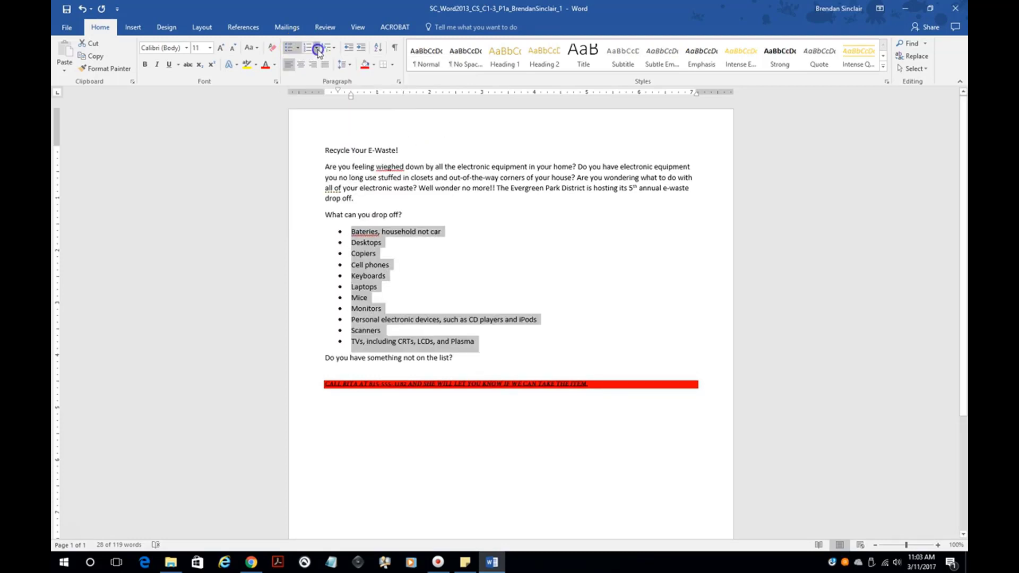
left_click(317, 49)
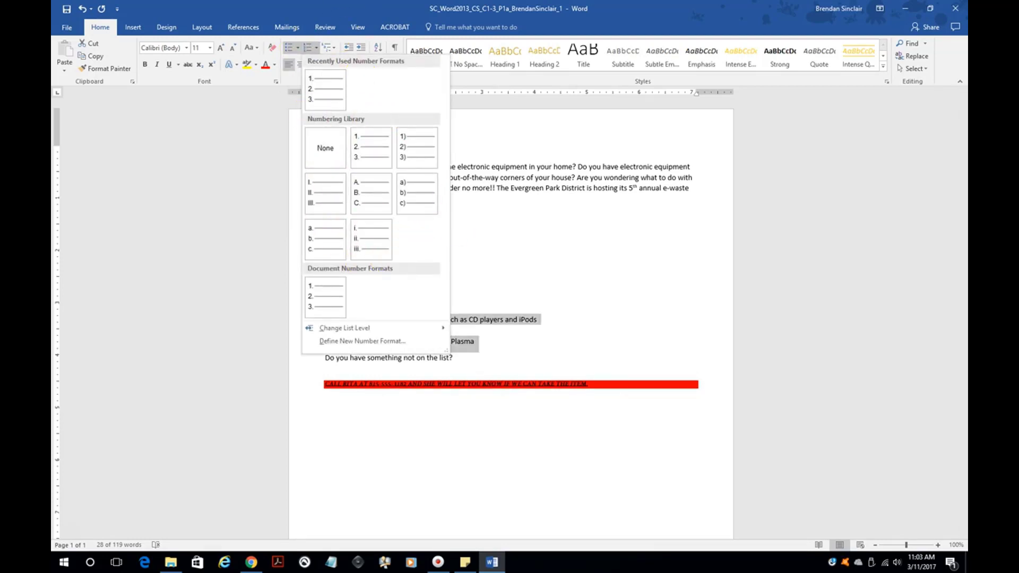
key("Escape")
Insert the bench photo from the Pictures file chooser below the call line
left_click(506, 444)
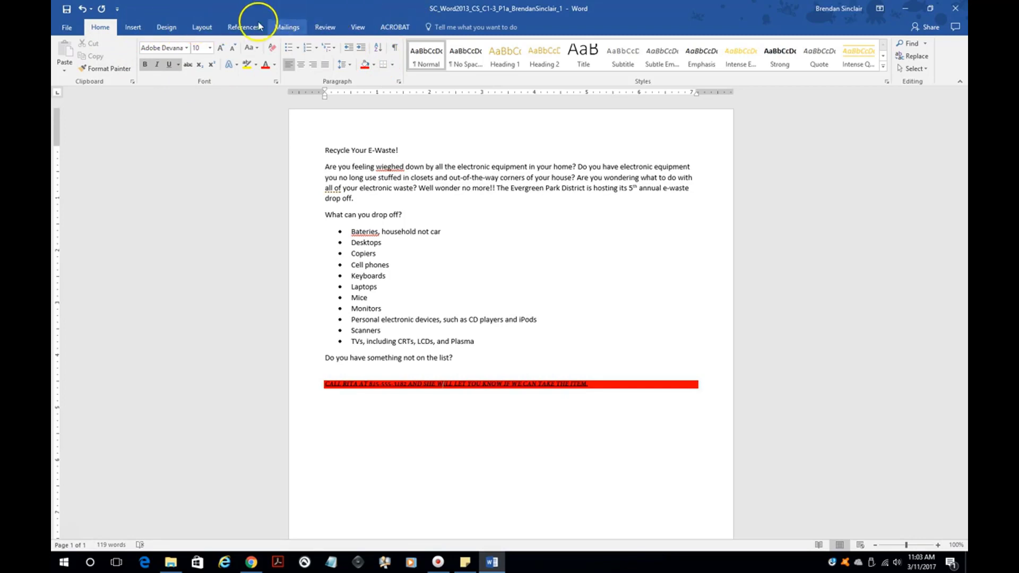
left_click(141, 30)
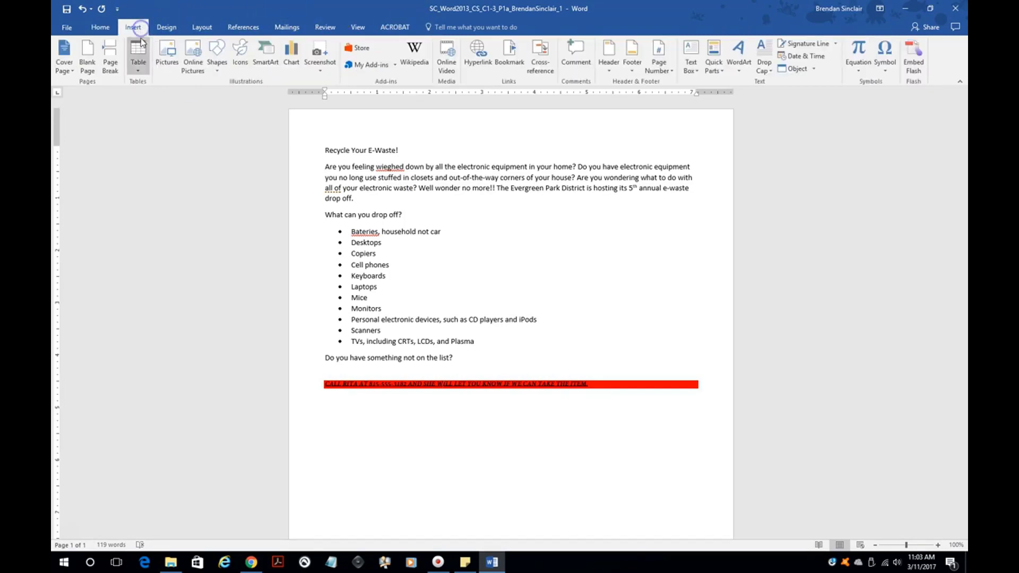
left_click(166, 53)
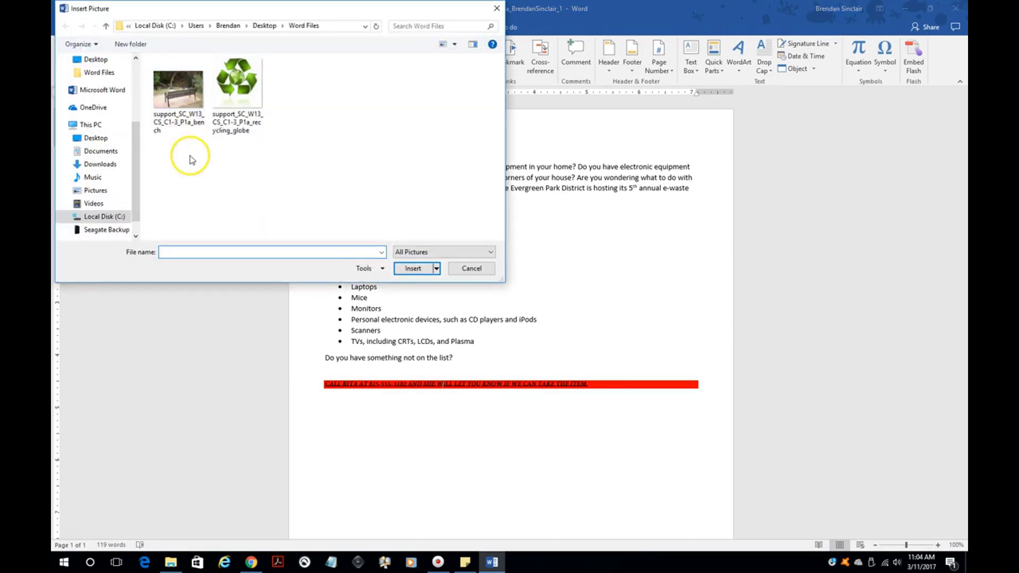
double_click(187, 108)
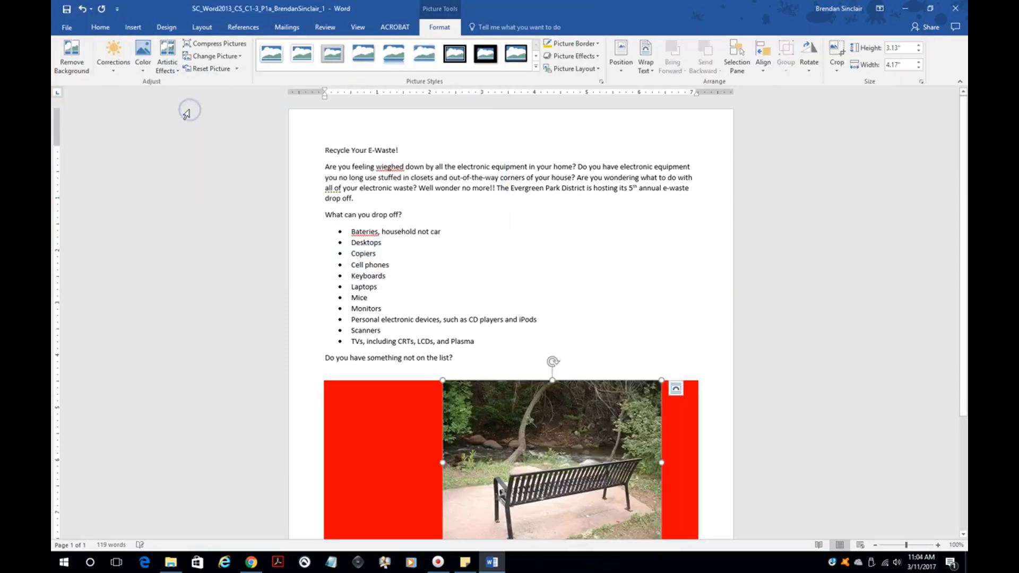
scroll(709, 277, "down", 5)
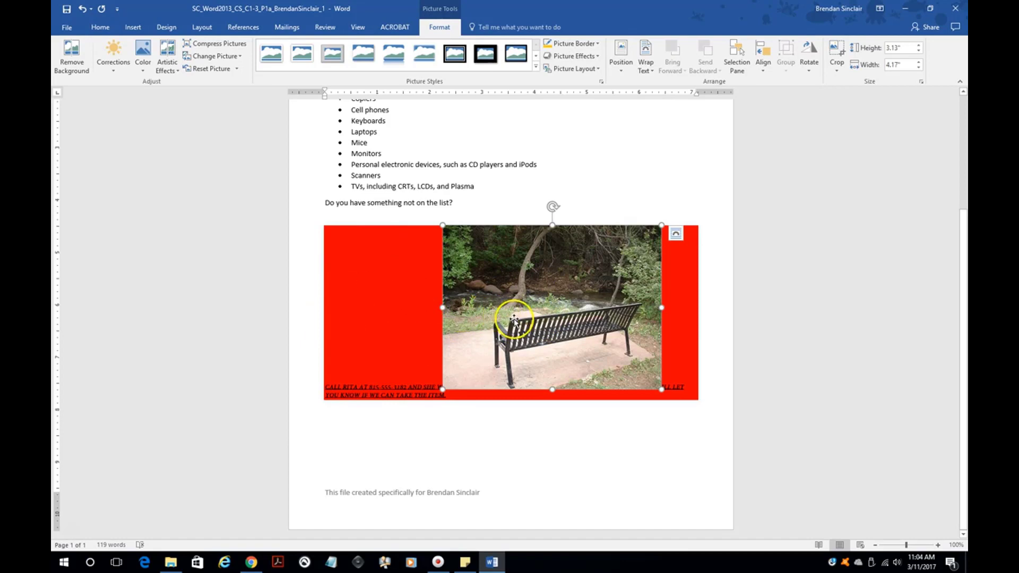
Delete the misplaced bench photo and undo the extra lines, leaving one empty paragraph below
key("Delete")
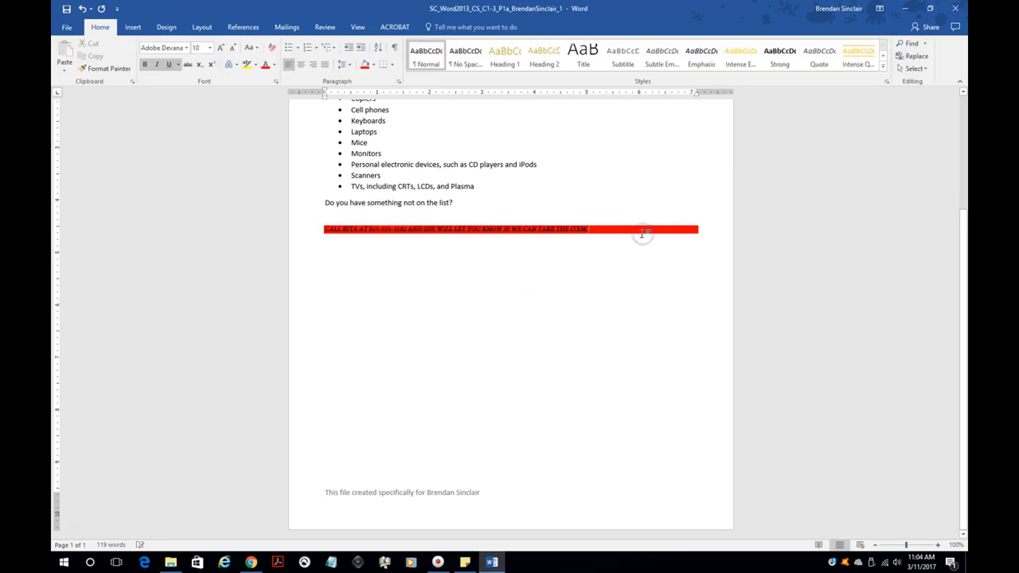
key("Return")
key("Return")
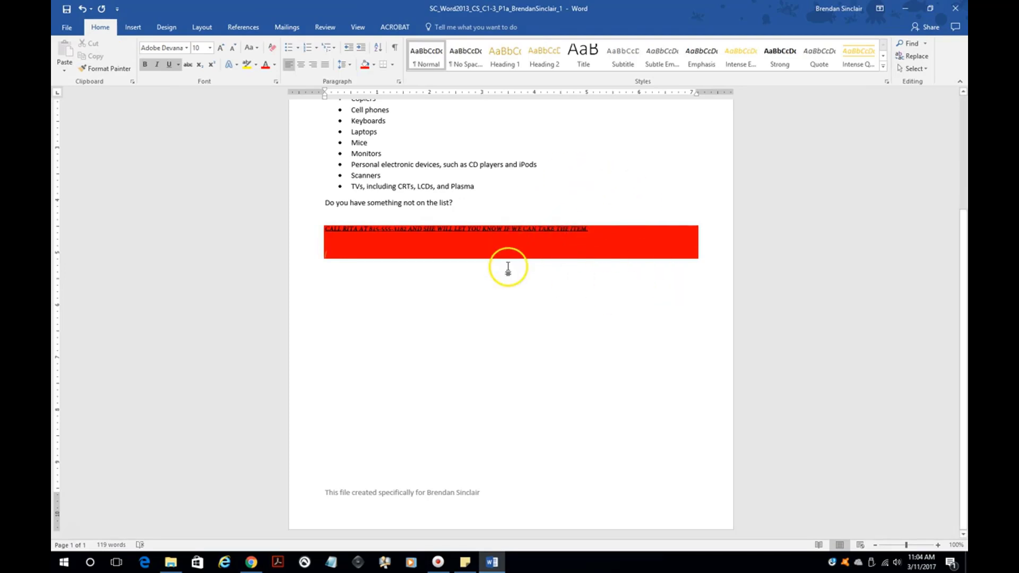
key("BackSpace")
key("BackSpace")
left_click(321, 256)
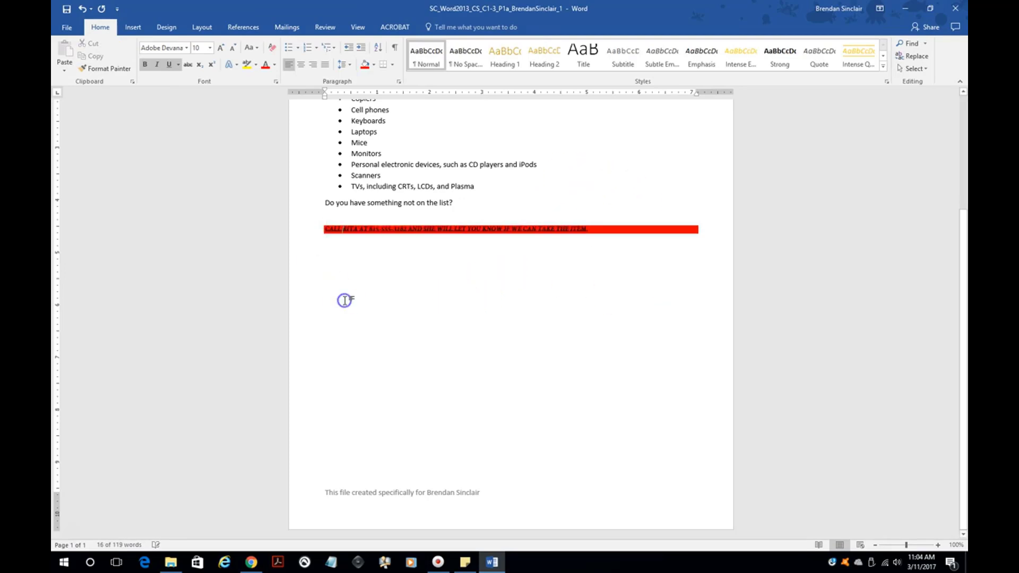
key("ctrl+z")
left_click(327, 242)
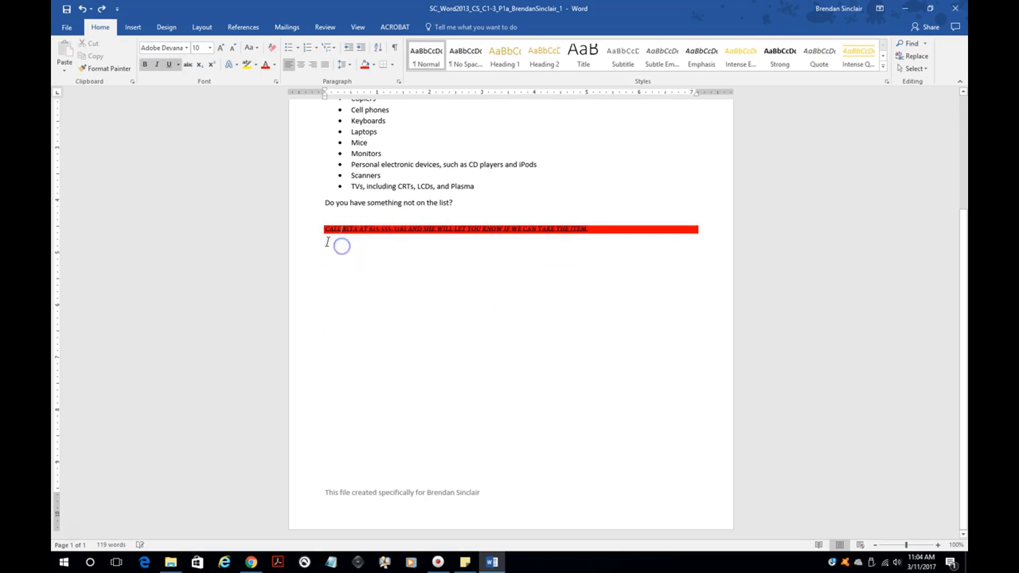
left_click(328, 252)
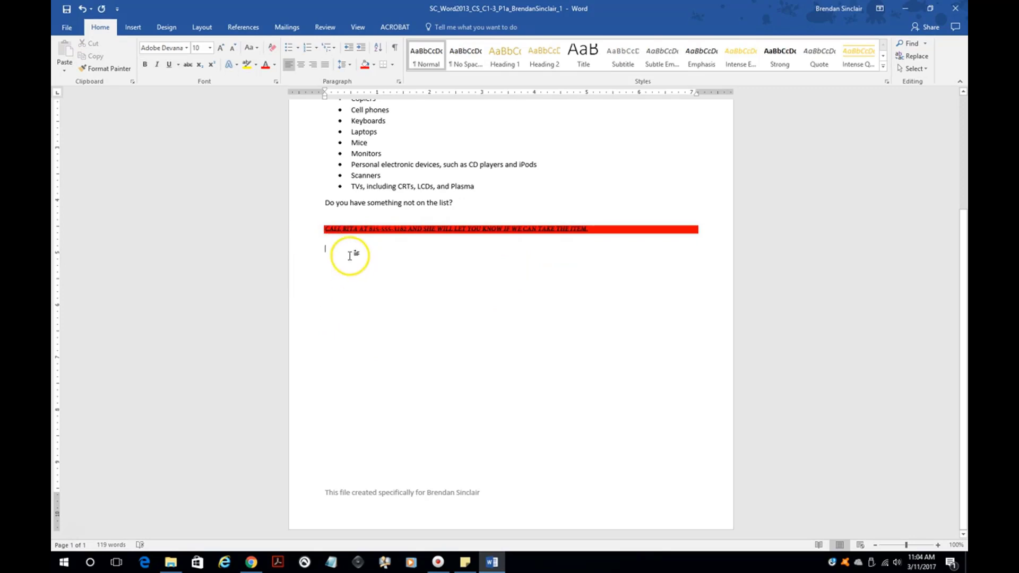
left_click(133, 28)
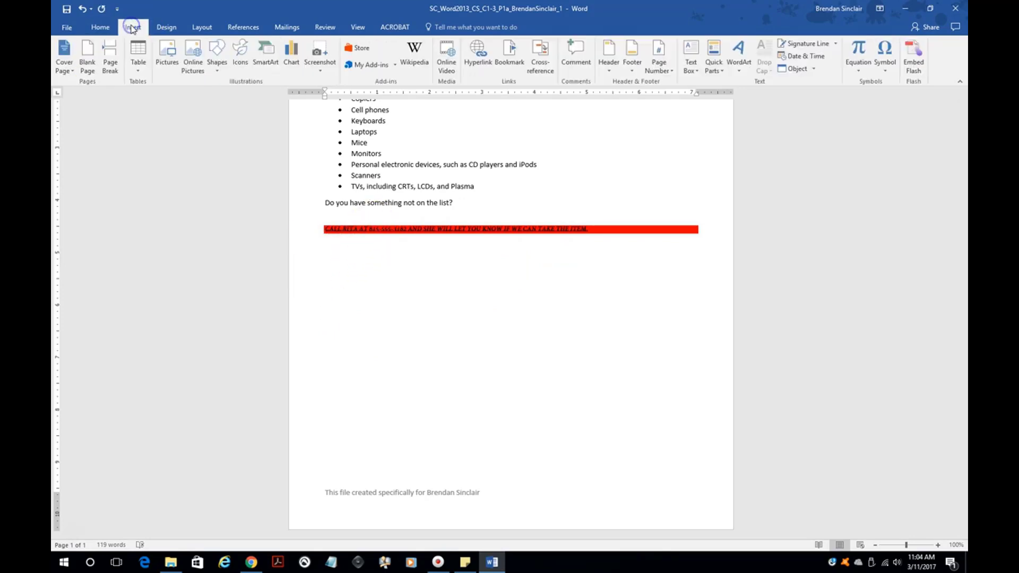
left_click(167, 59)
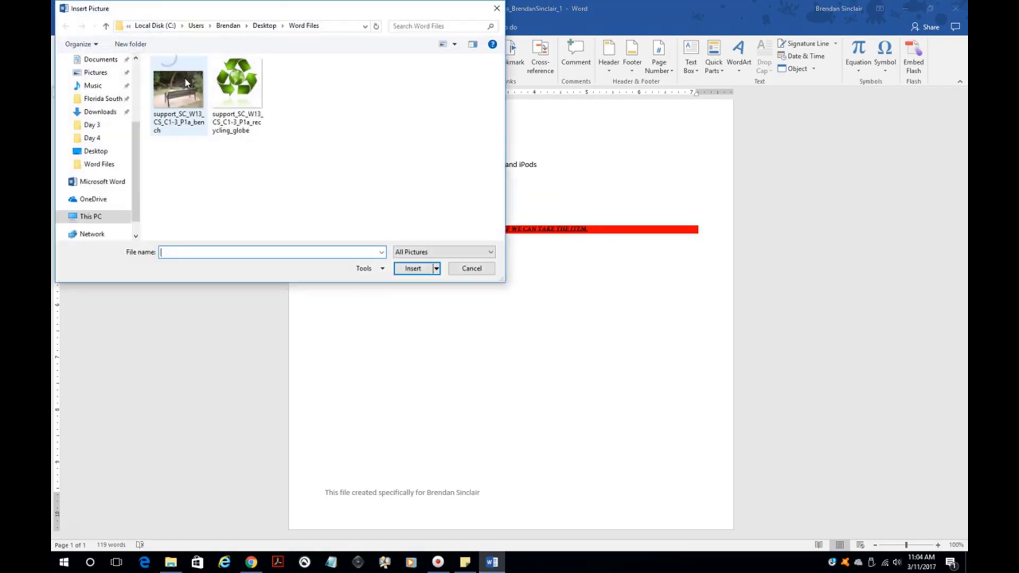
double_click(175, 113)
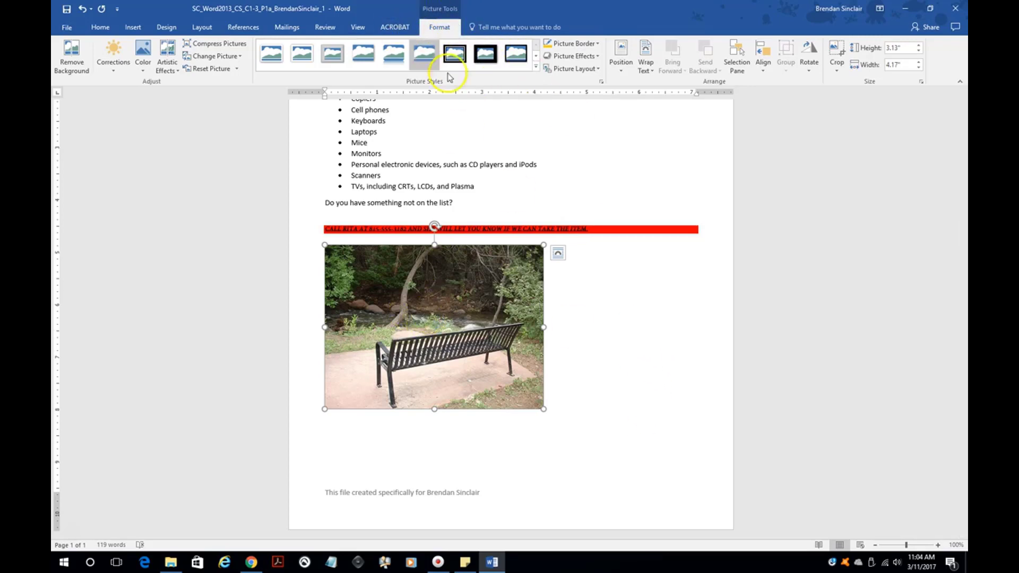
left_click(653, 364)
left_click(453, 330)
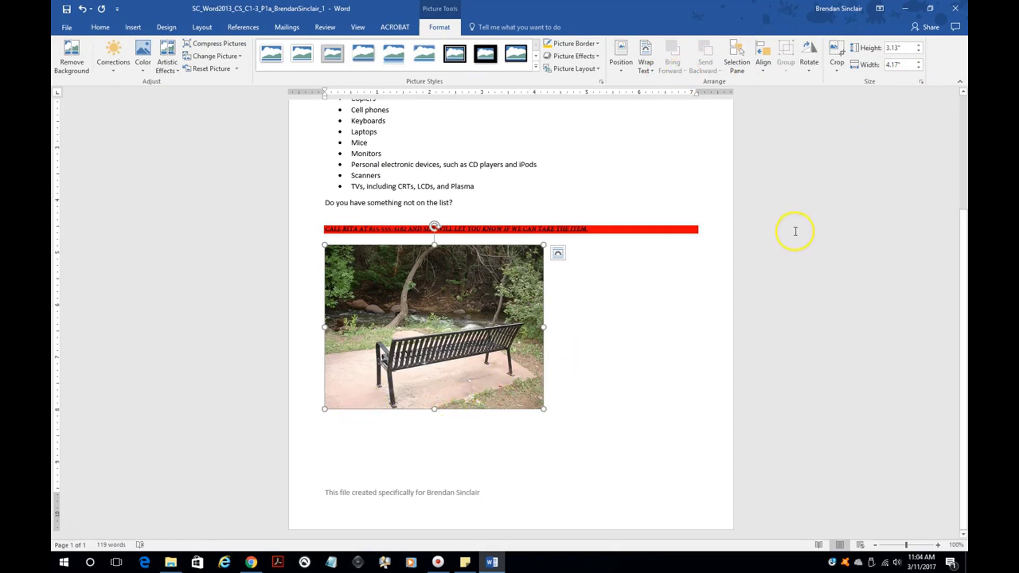
Resize the bench photo to 2" tall and apply the Reflected Perspective Right picture style
left_click(896, 48)
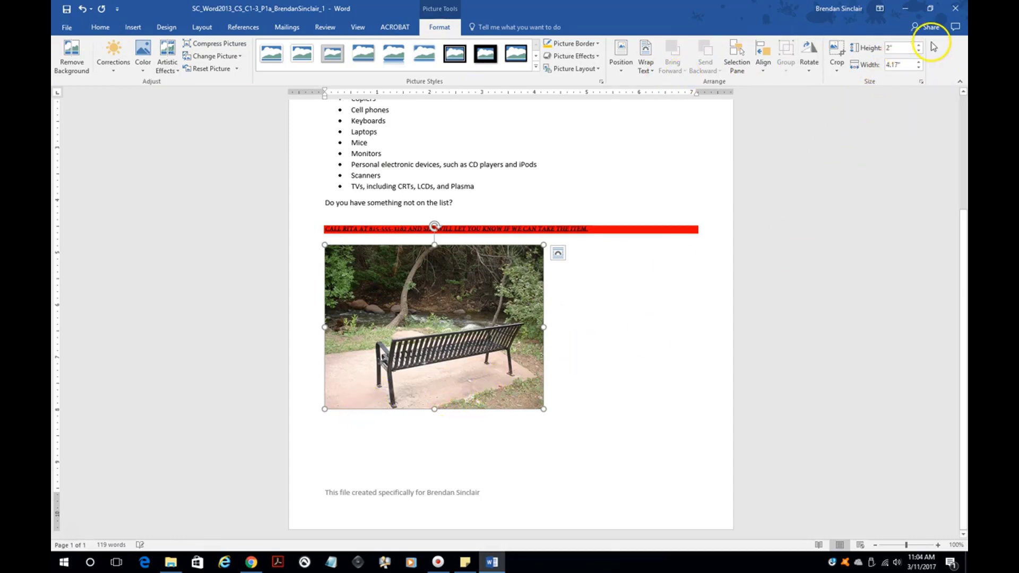
type("2")
key("Return")
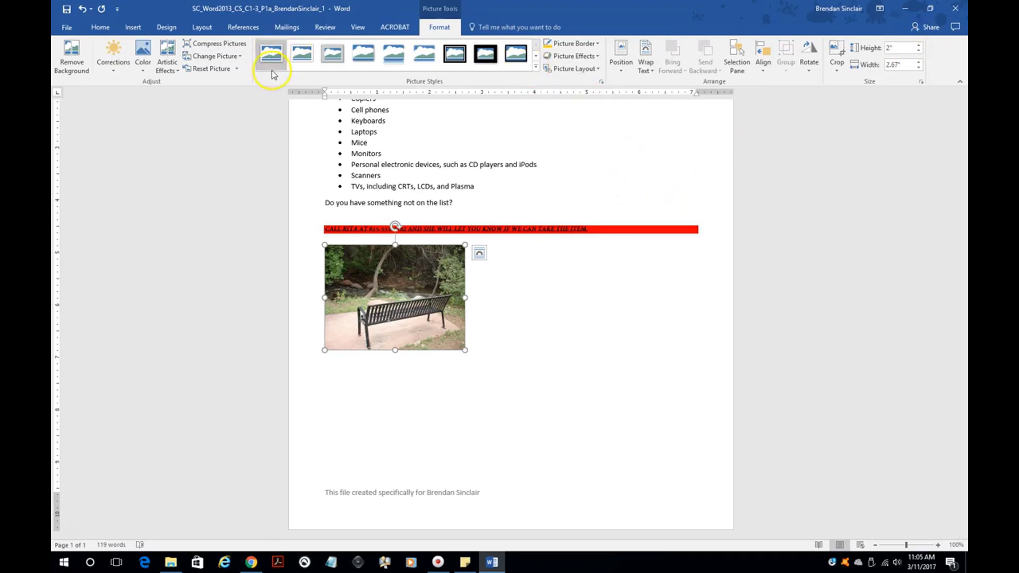
left_click(536, 66)
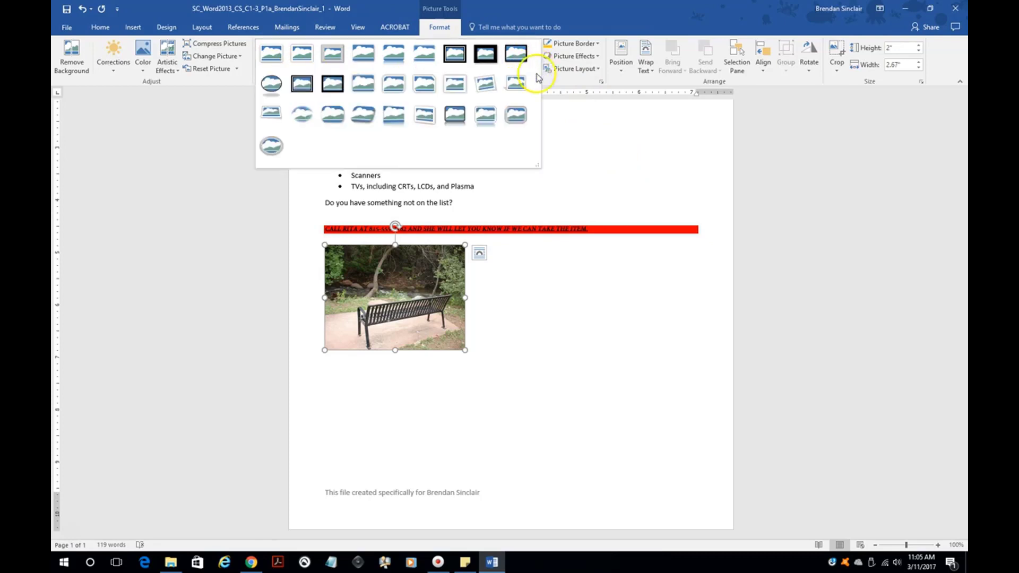
left_click(396, 121)
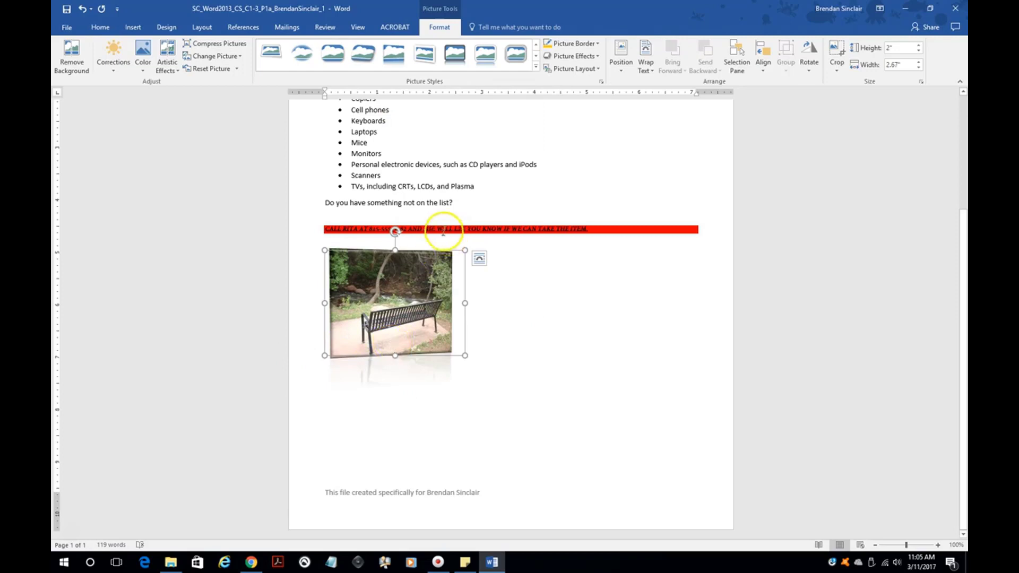
Add a red 8 pt glow effect to the bench photo
left_click(593, 56)
mouse_move(593, 149)
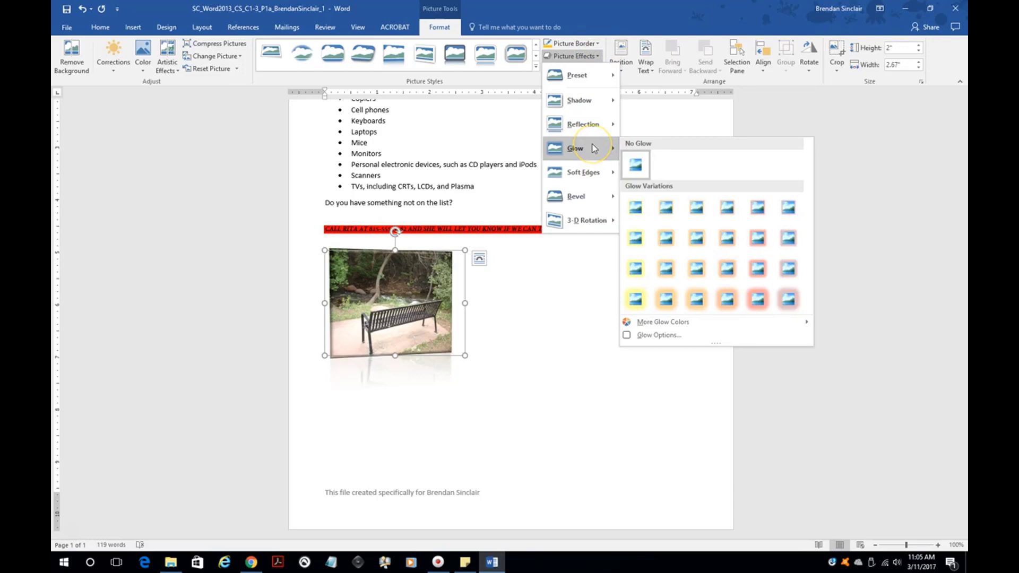
left_click(757, 242)
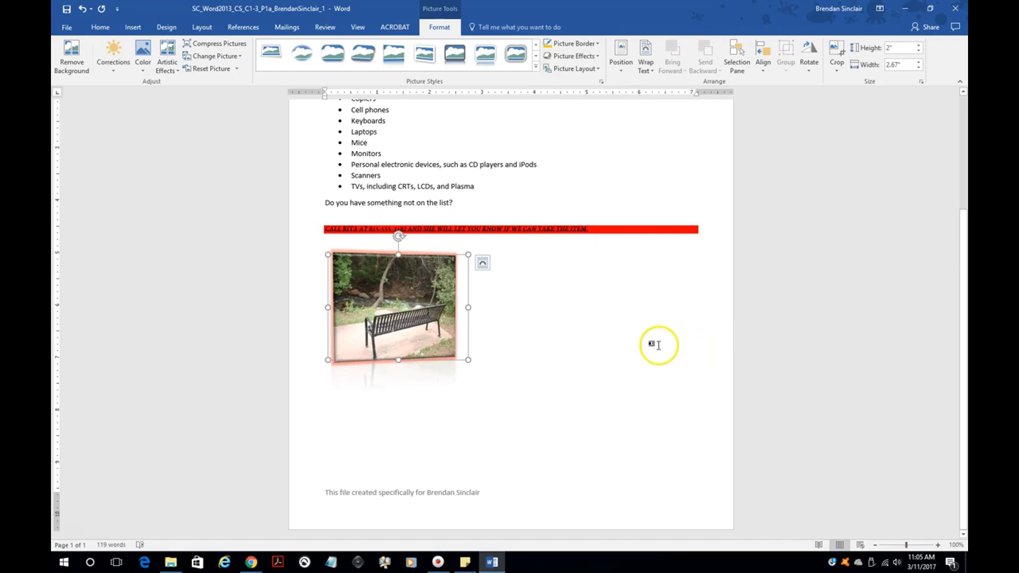
left_click(600, 352)
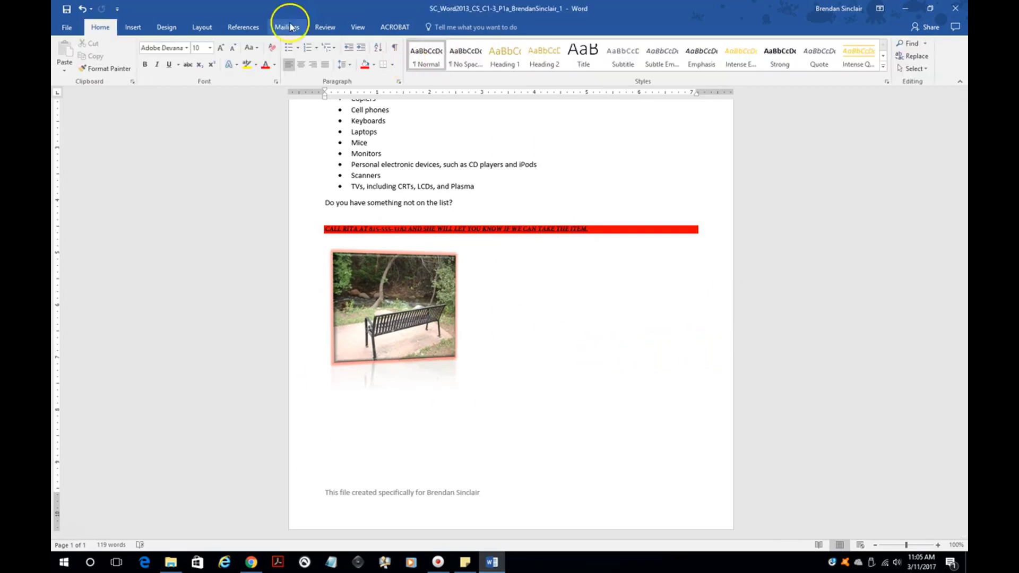
left_click(397, 332)
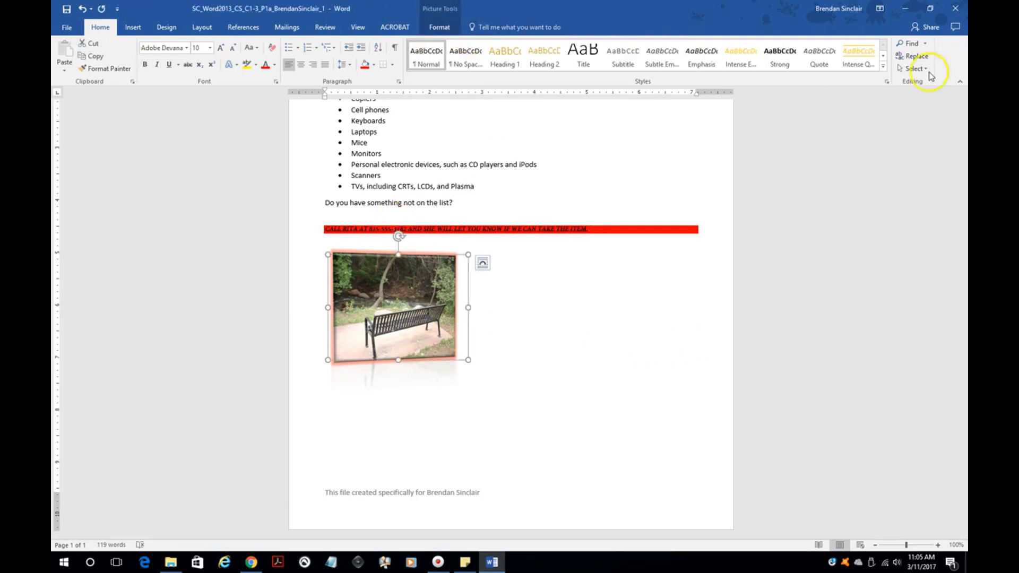
left_click(438, 27)
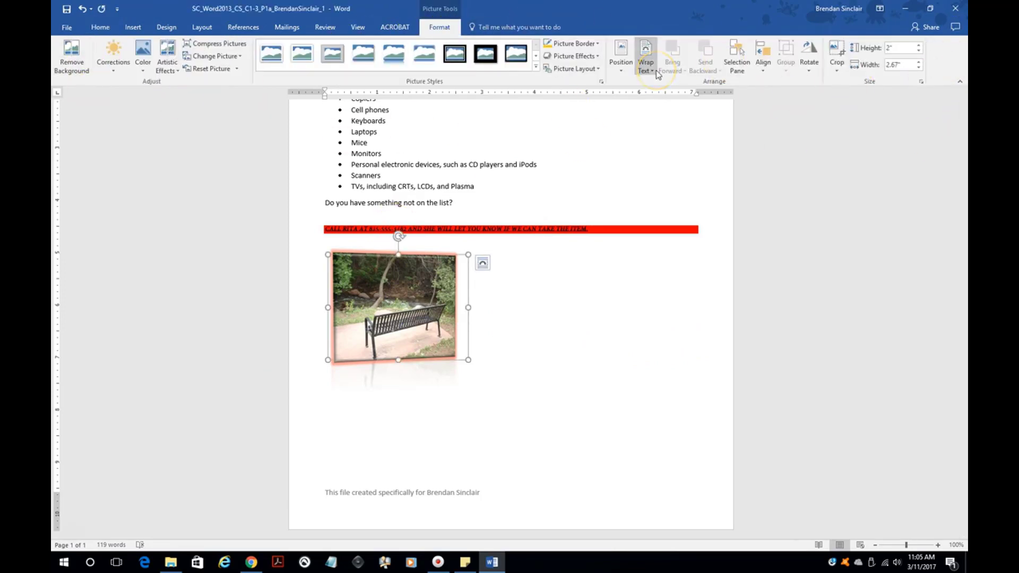
left_click(685, 330)
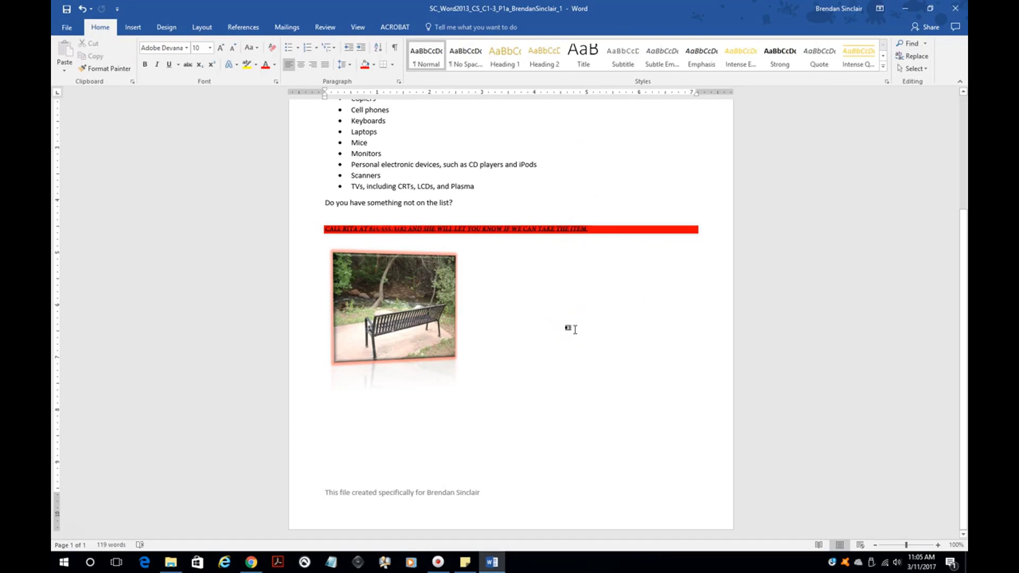
Center the 'Recycle Your E-Waste!' title line at the top of the flyer
scroll(570, 329, "up", 5)
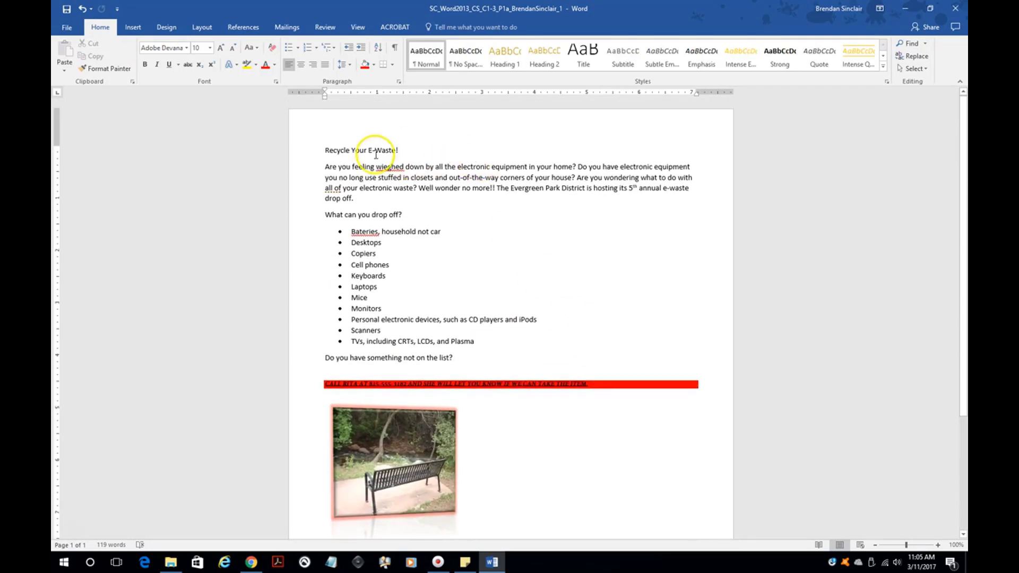
left_click_drag(399, 150, 309, 142)
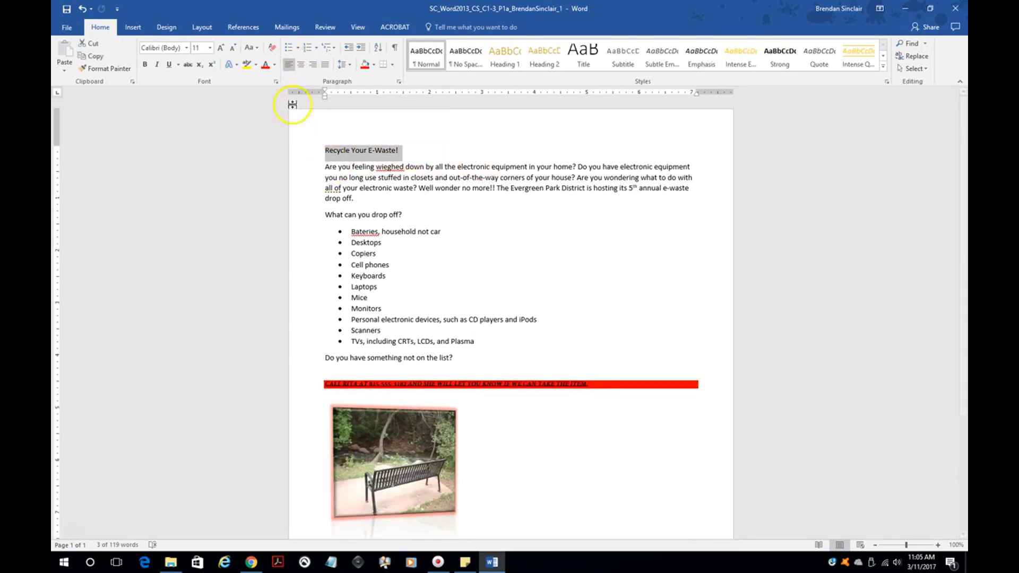
left_click(300, 65)
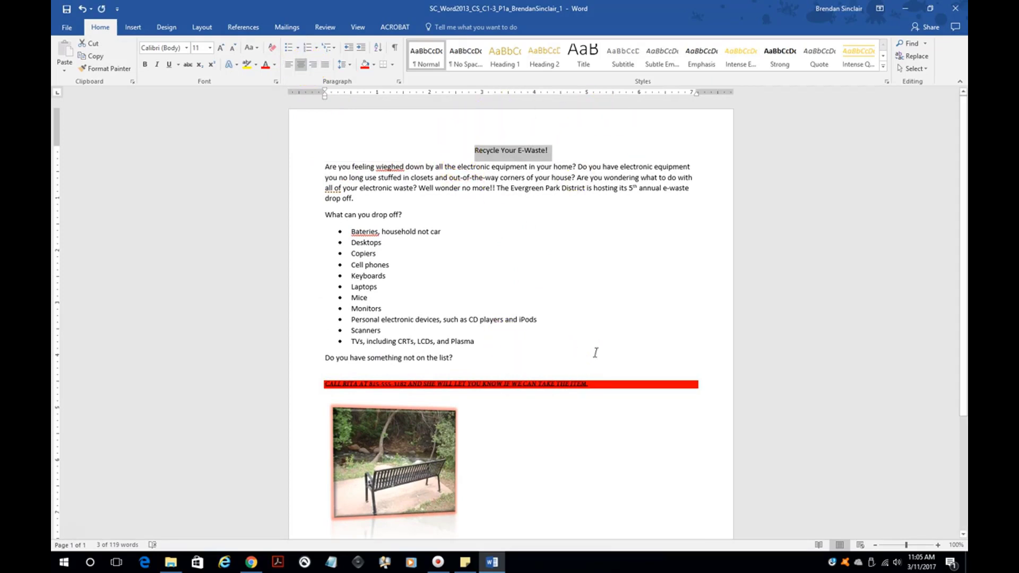
scroll(598, 347, "down", 3)
left_click(587, 448)
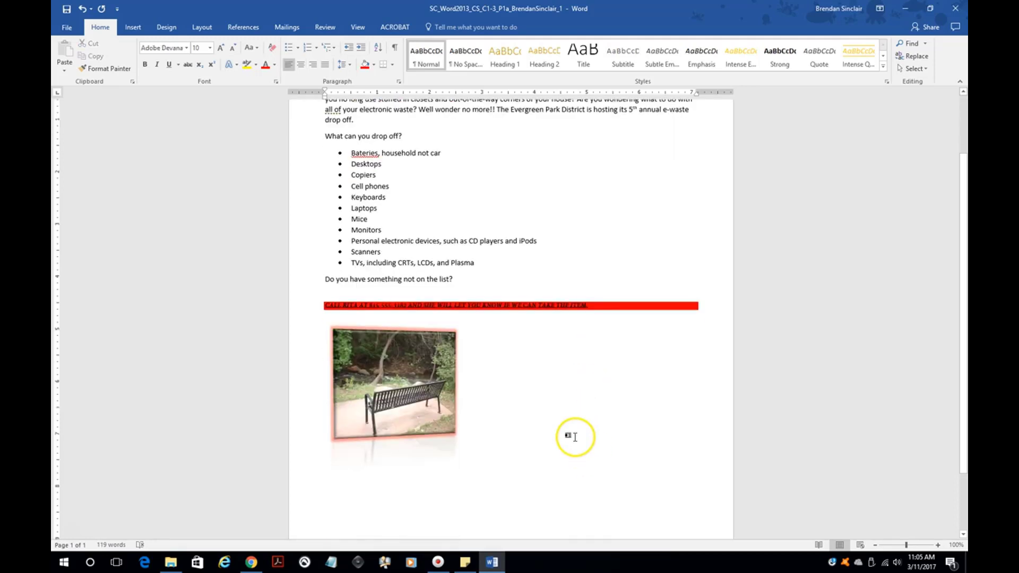
Set the page's vertical alignment to Center in the Page Setup Layout tab
left_click(204, 28)
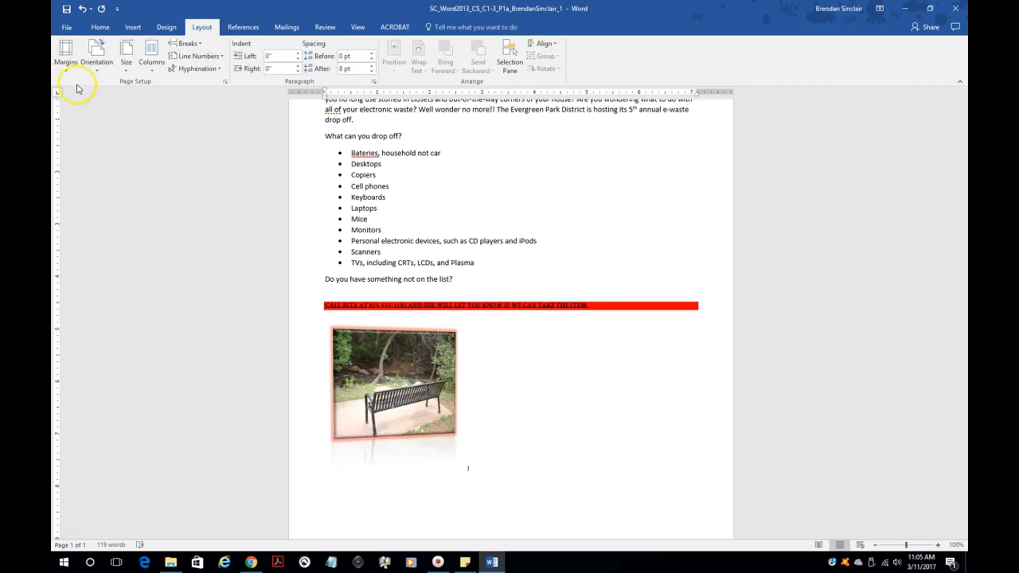
left_click(225, 83)
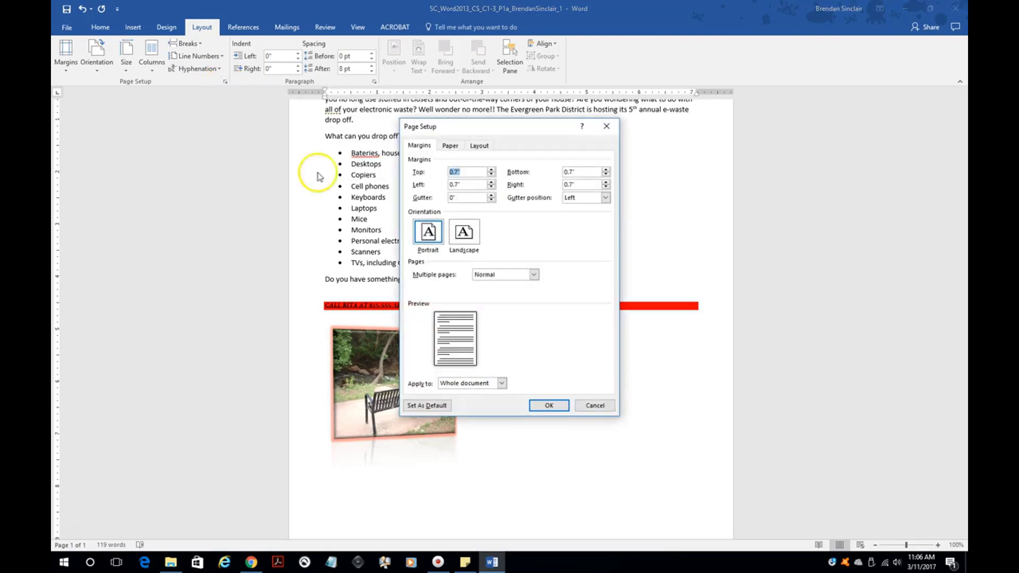
left_click(485, 147)
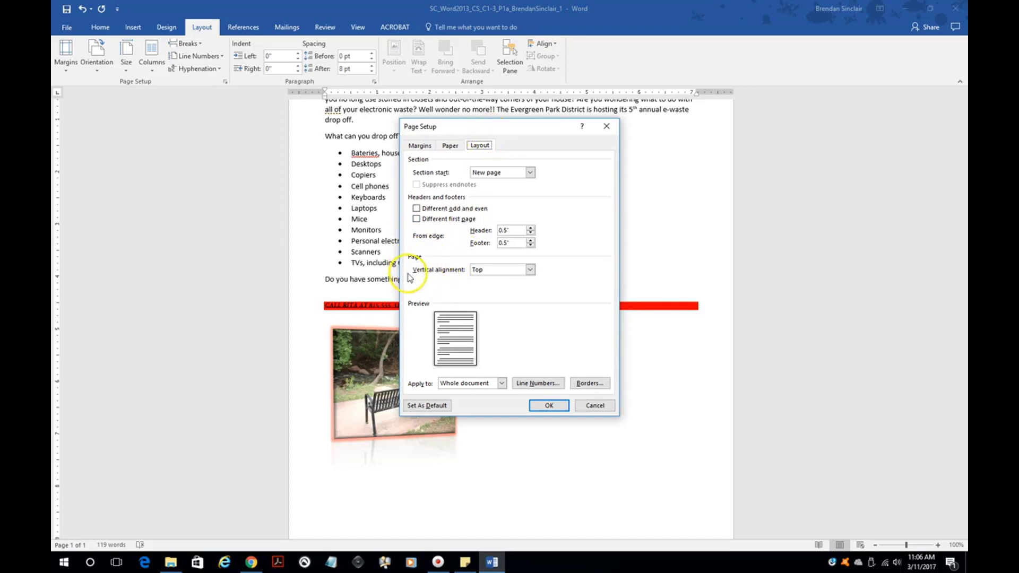
left_click(529, 270)
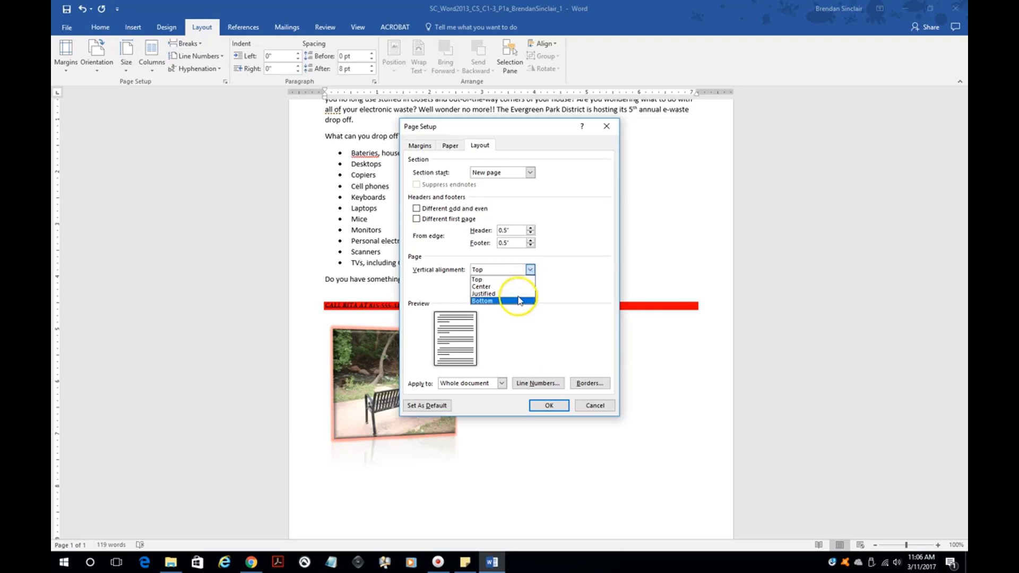
left_click(517, 287)
left_click(548, 405)
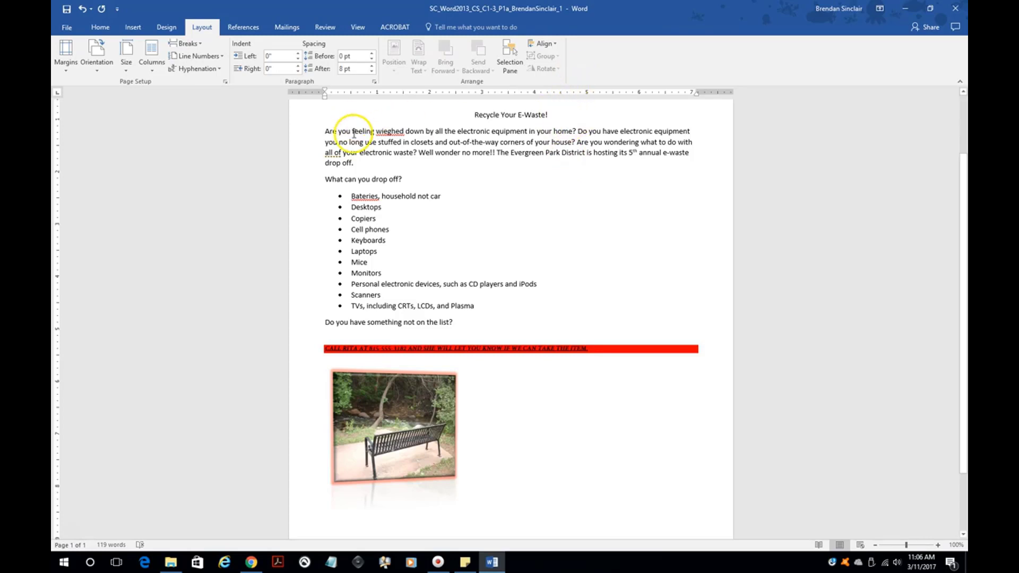
Apply a Box page border in Red Accent 5 at 3 pt width to the whole document
left_click(167, 27)
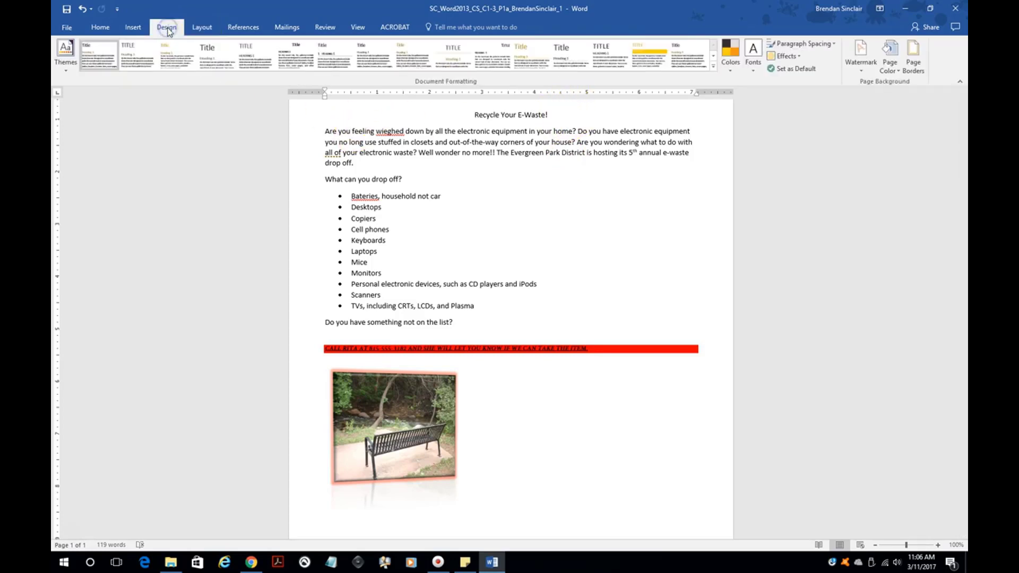
left_click(920, 71)
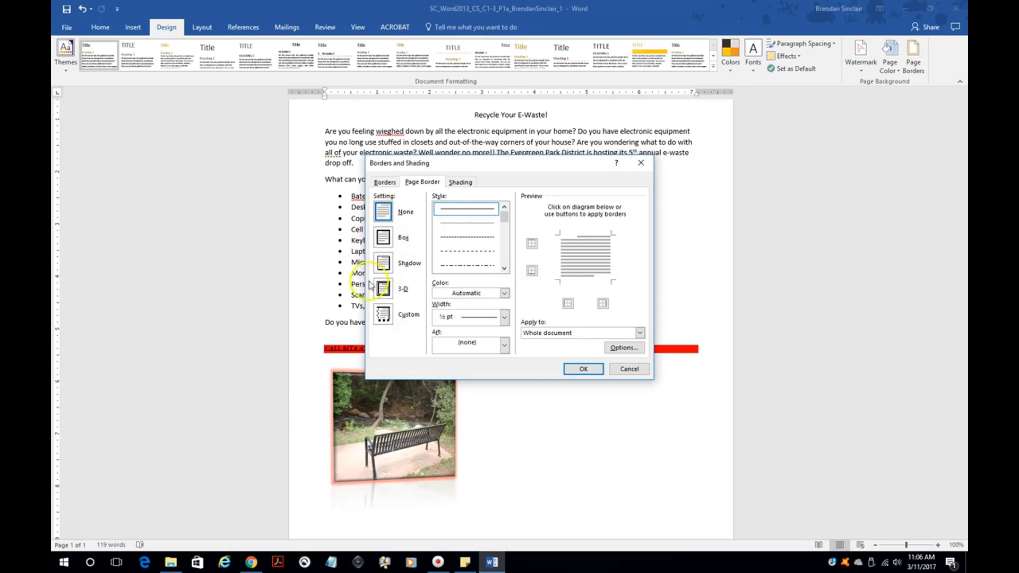
left_click(386, 240)
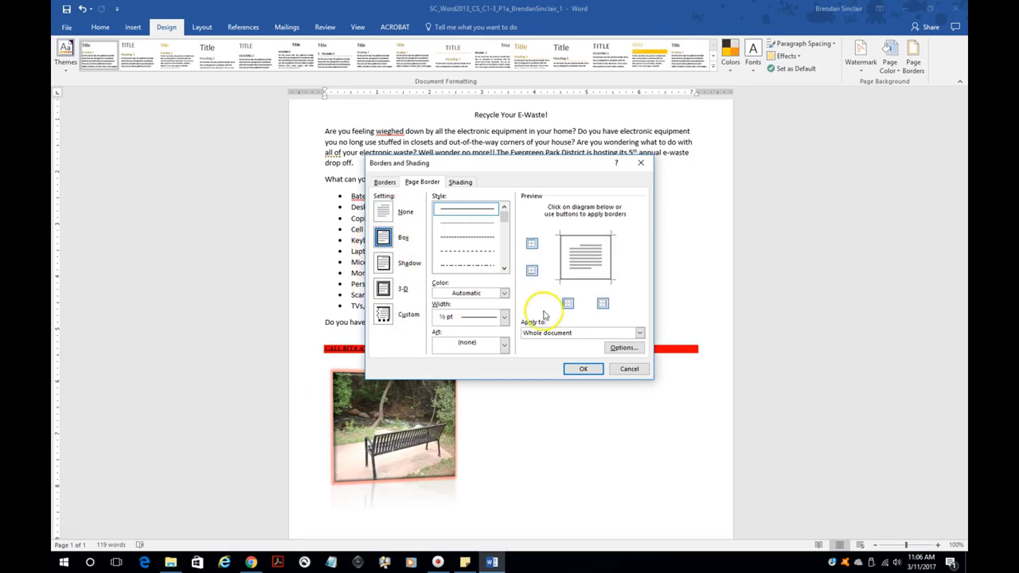
left_click(504, 294)
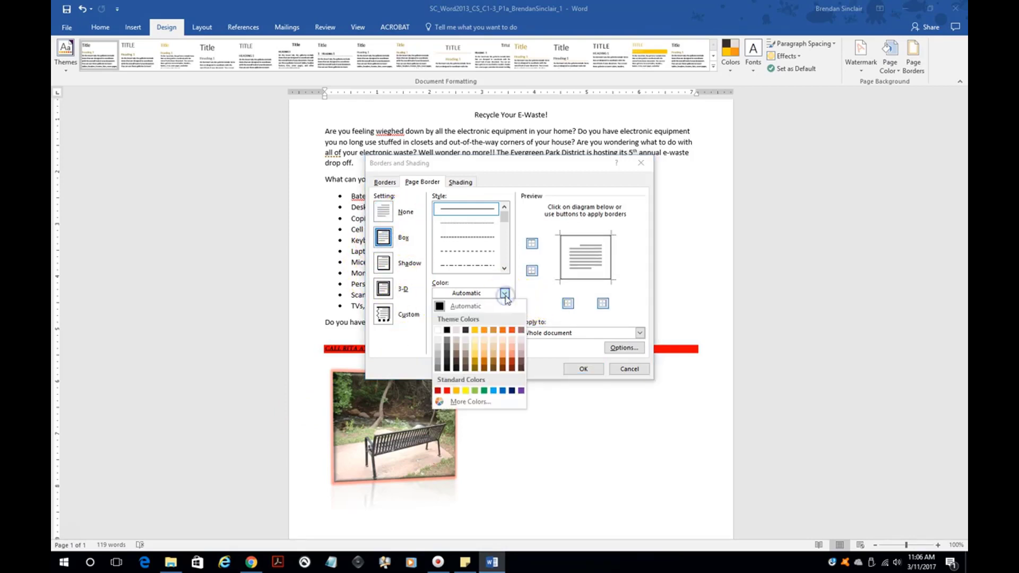
left_click(514, 332)
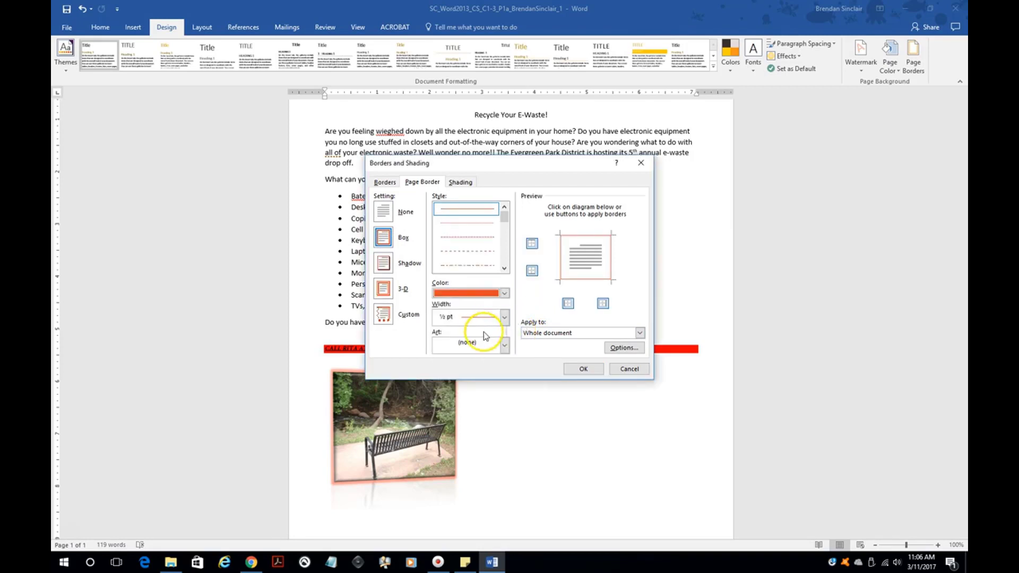
left_click(462, 321)
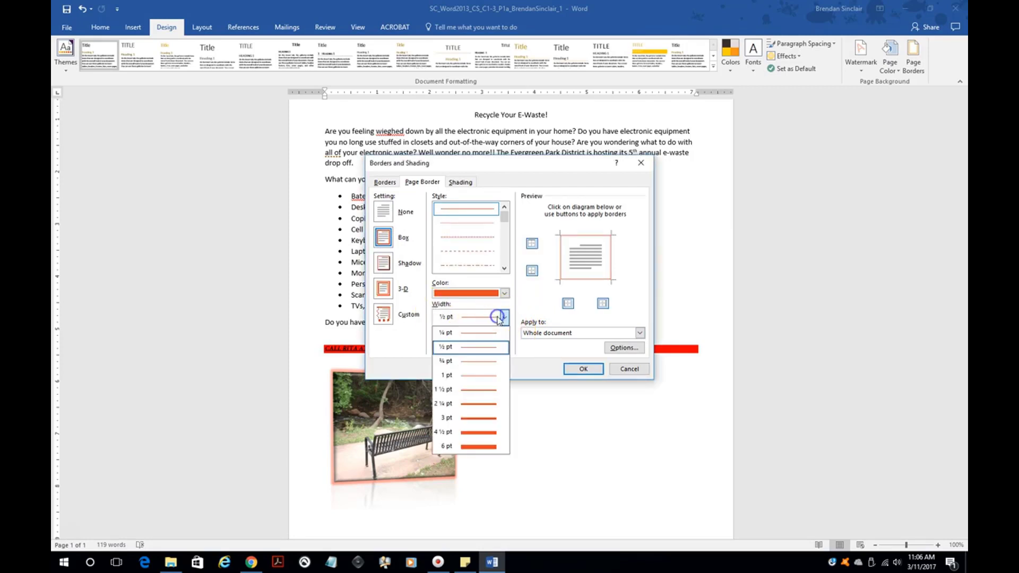
left_click(491, 417)
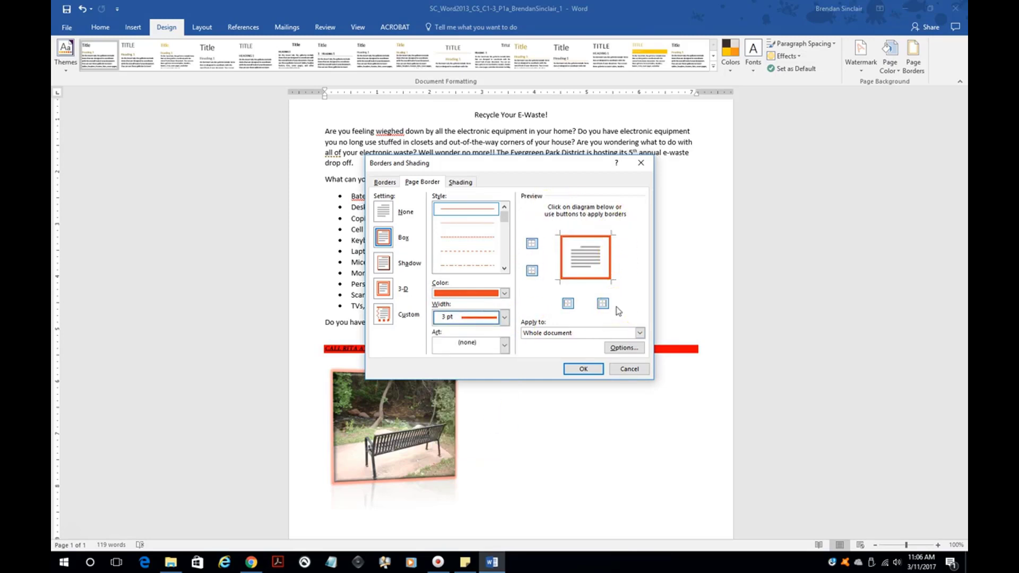
left_click(583, 369)
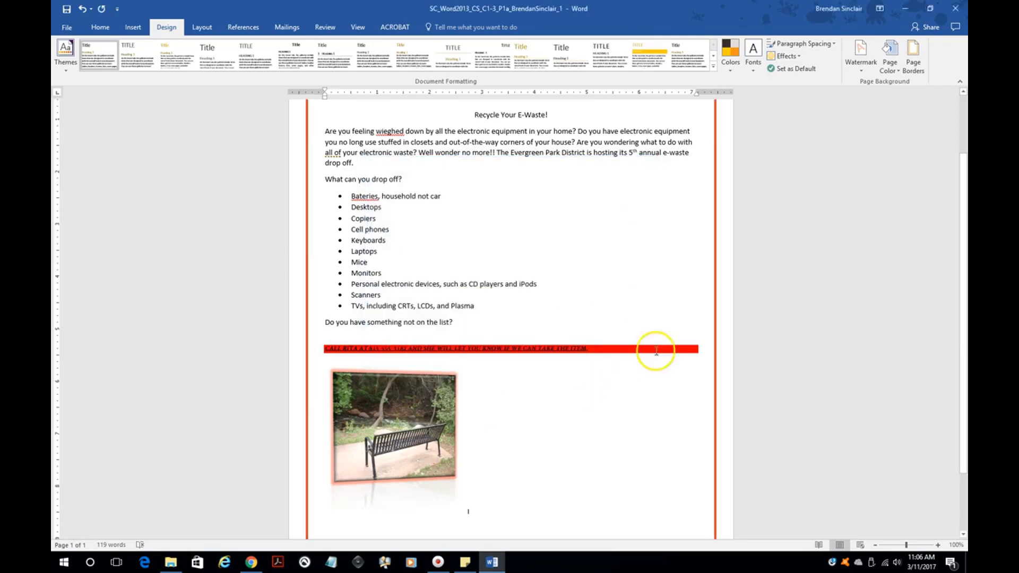